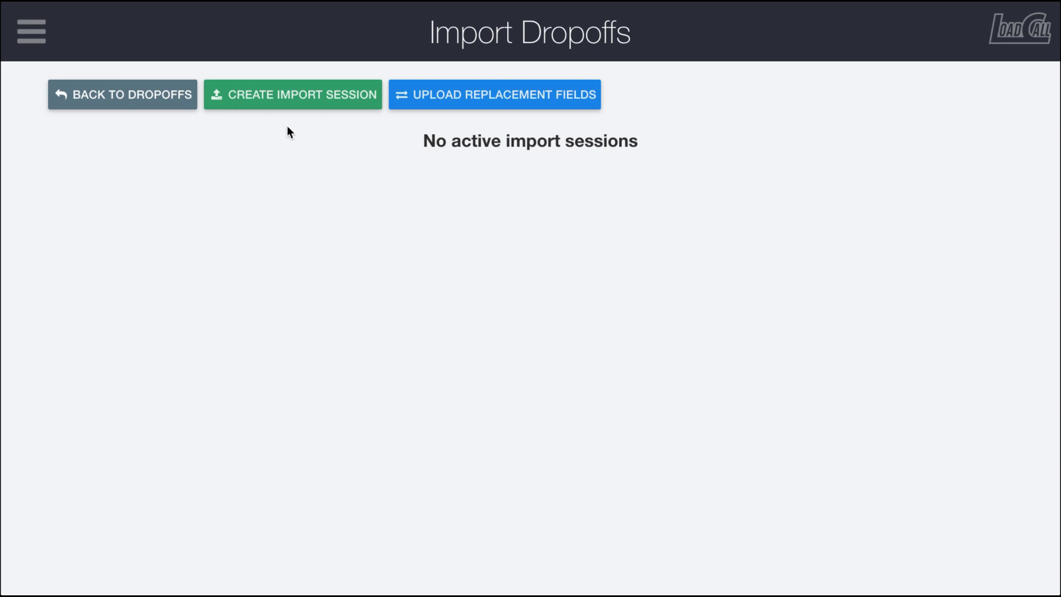
Step: Create a dropoff import session named 'Import - 11 Jan 2021 10:56 AM', keeping the default name
left_click(311, 99)
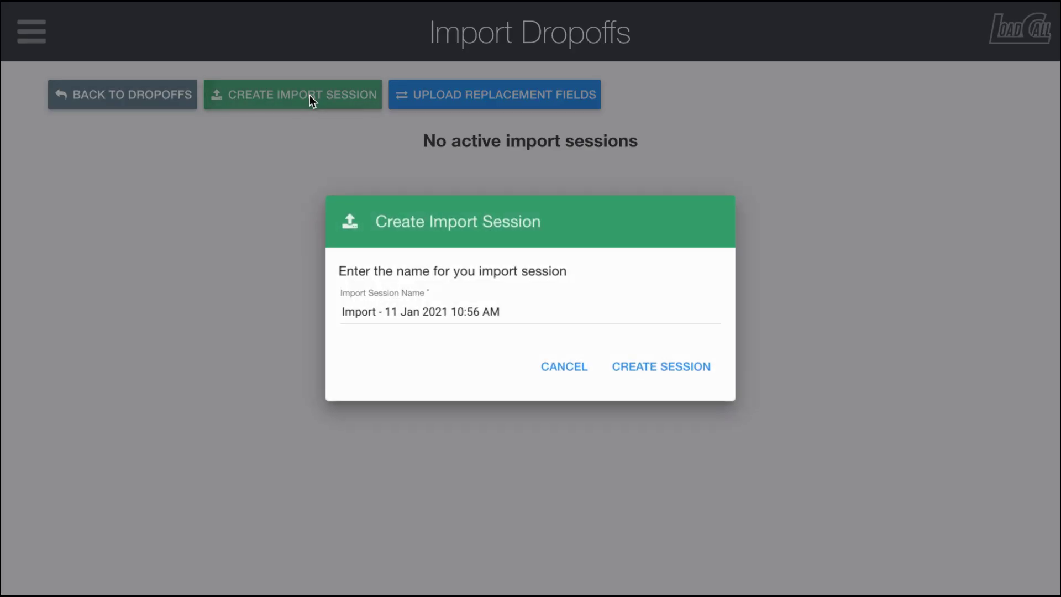
left_click(648, 370)
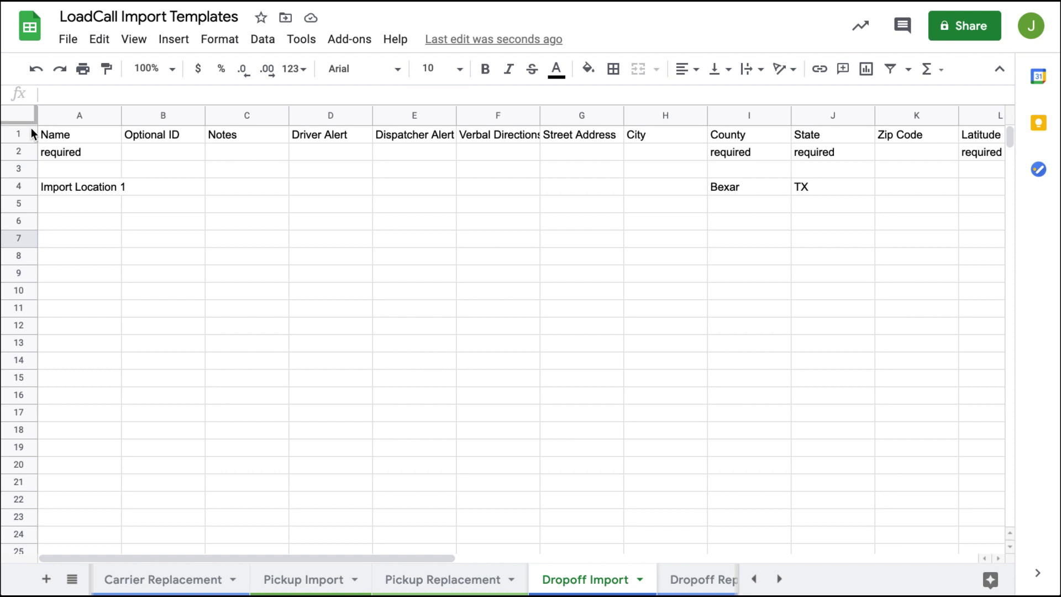
Step: Move the Import Location 1 rows (4–5) up to row 2, replacing the 'required' and blank rows
left_click(22, 133)
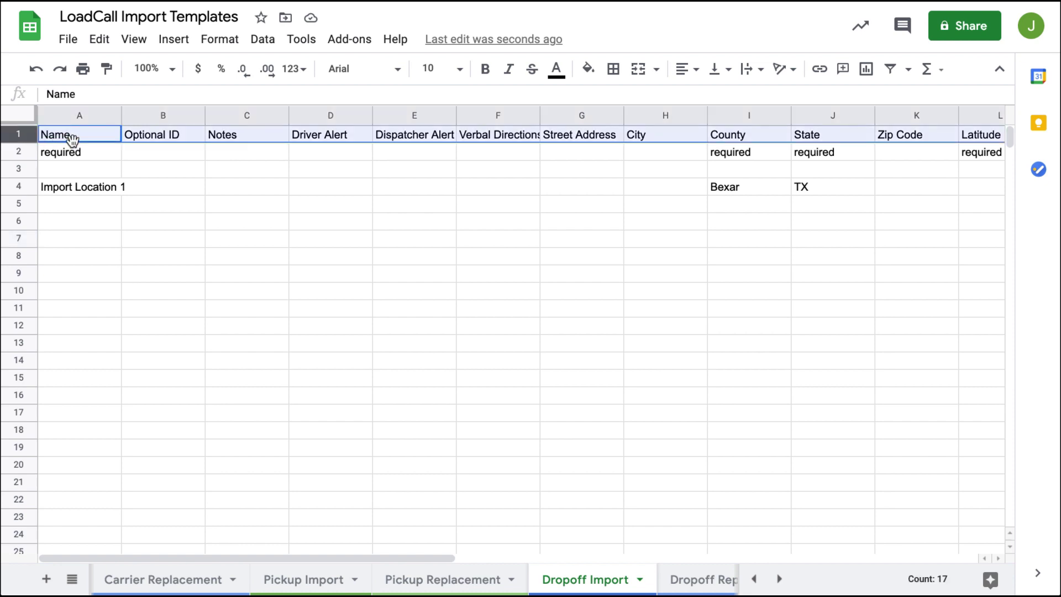
left_click(31, 150)
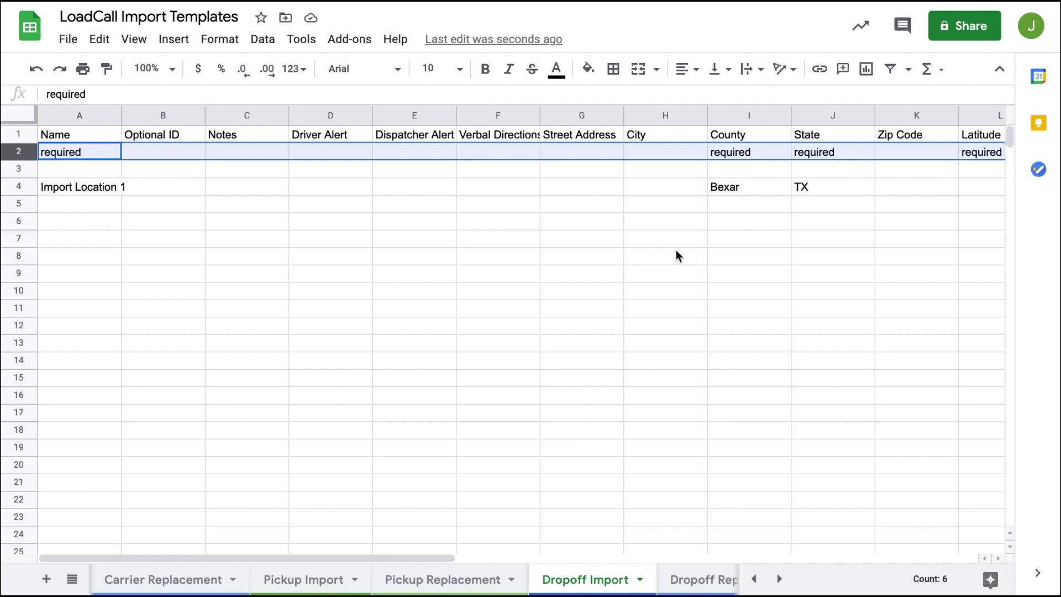
scroll(693, 239, "right", 5)
scroll(693, 239, "right", 5)
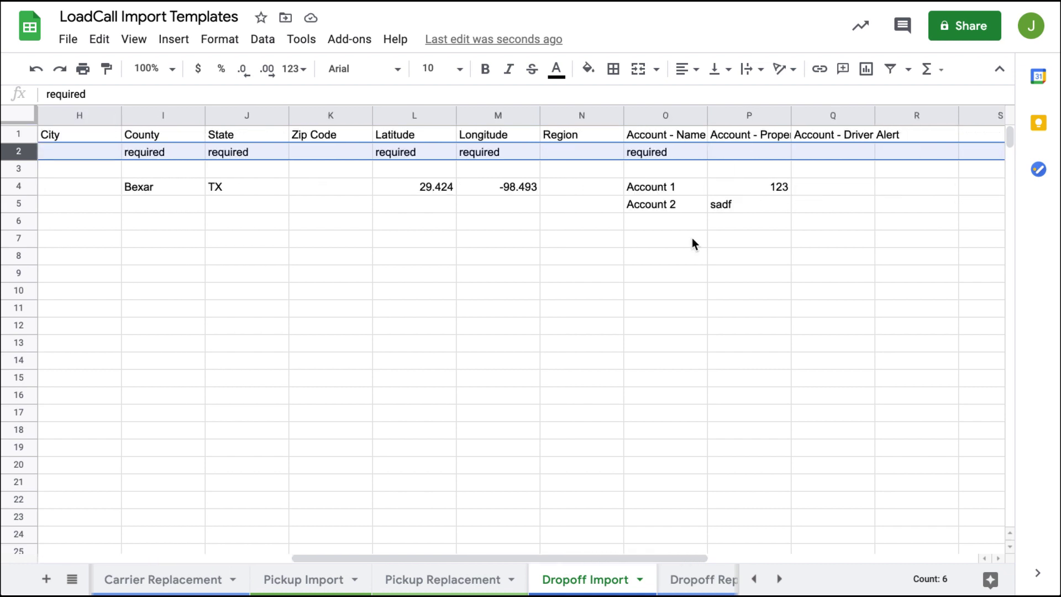
scroll(692, 239, "left", 10)
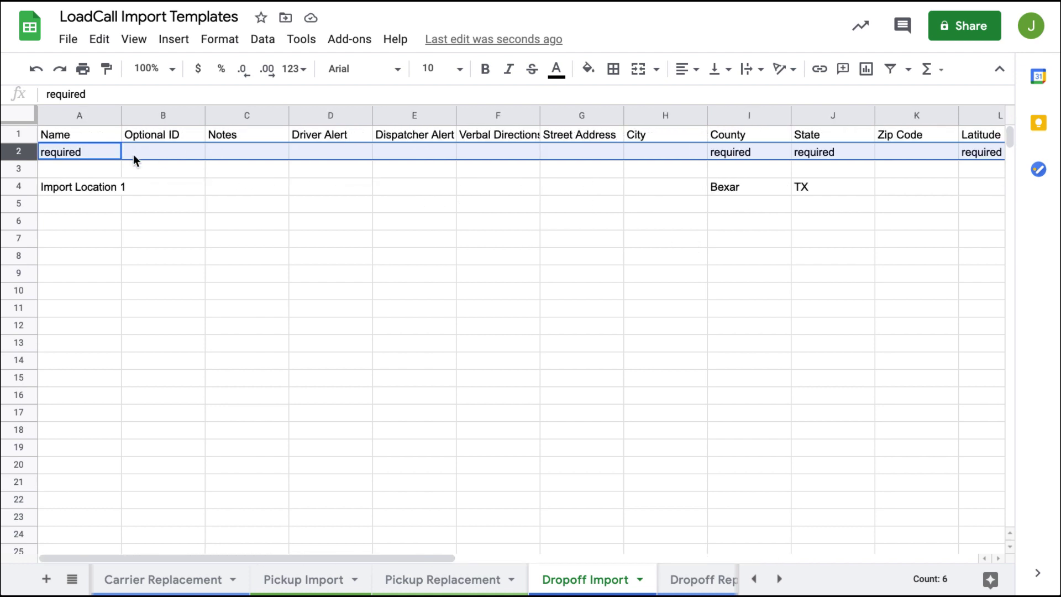
left_click(22, 187)
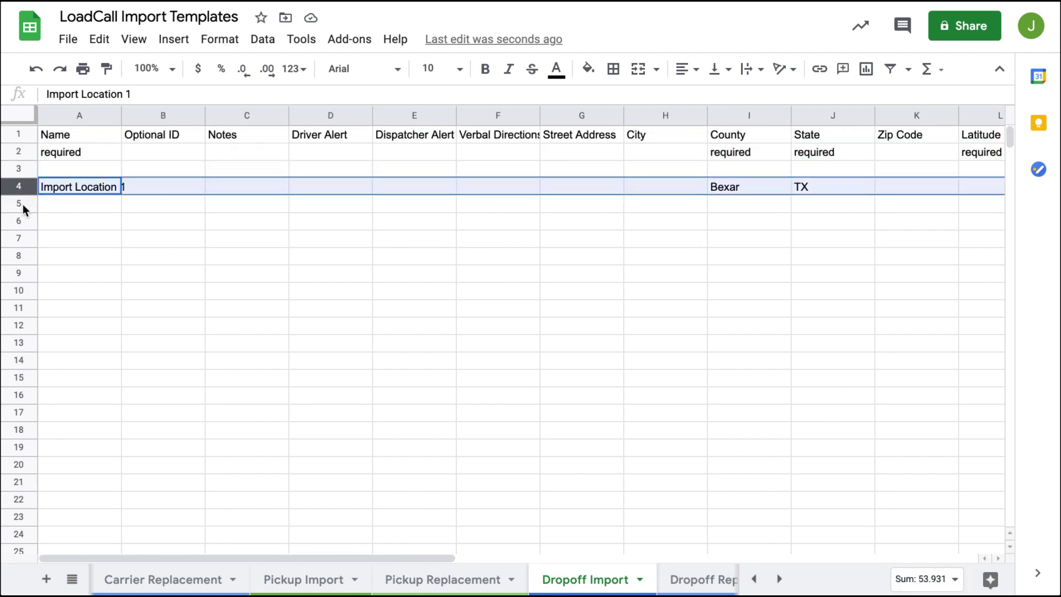
left_click(22, 204, "shift")
left_click_drag(57, 179, 58, 159)
left_click(222, 213)
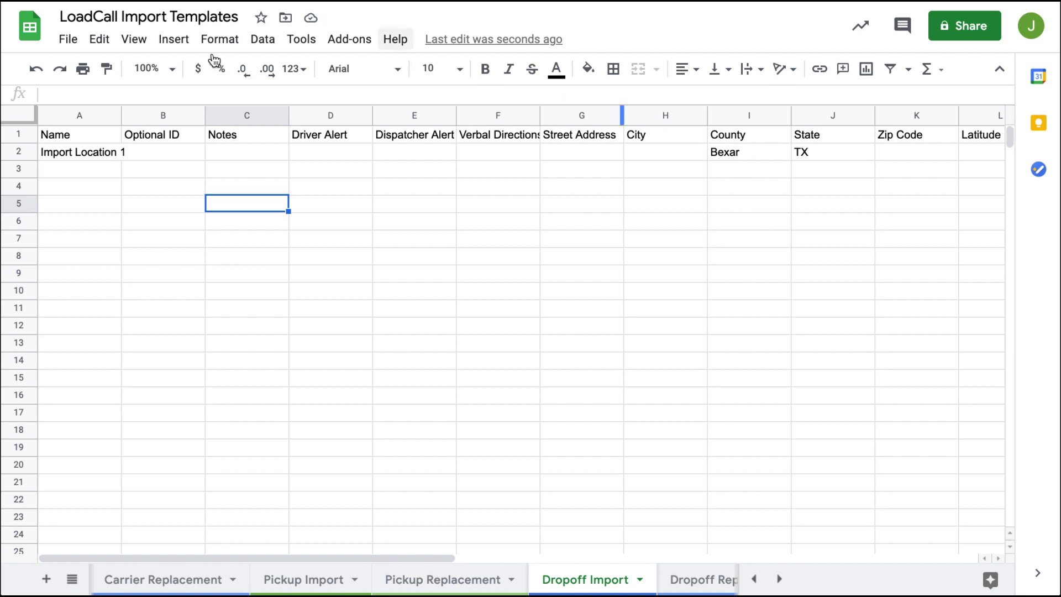
Step: Check the Account 1 and Account 2 cells, then copy the Import Location 1 name into A3
scroll(606, 227, "right", 7)
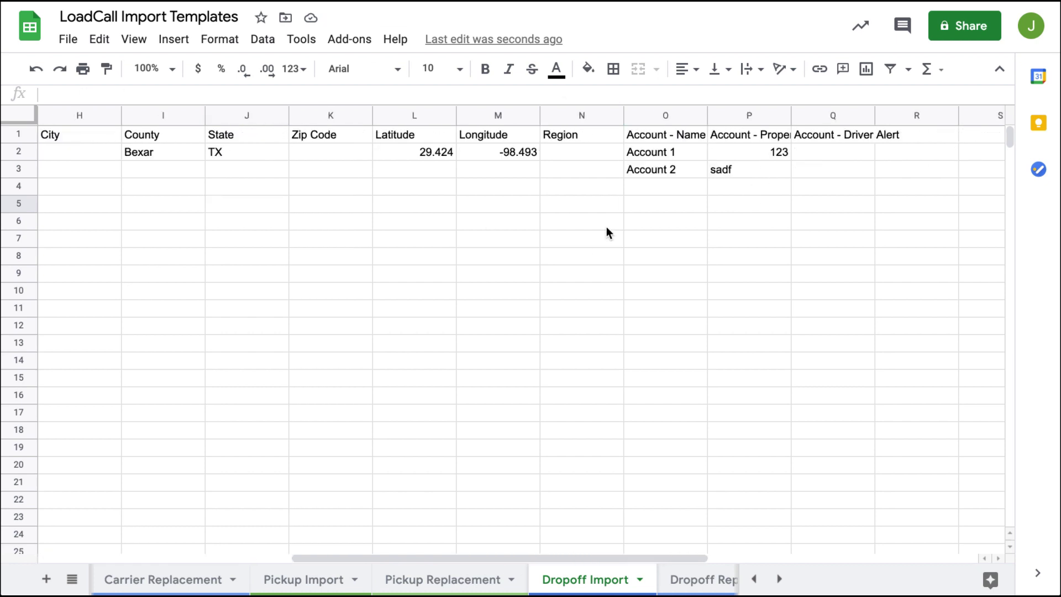
left_click(660, 168)
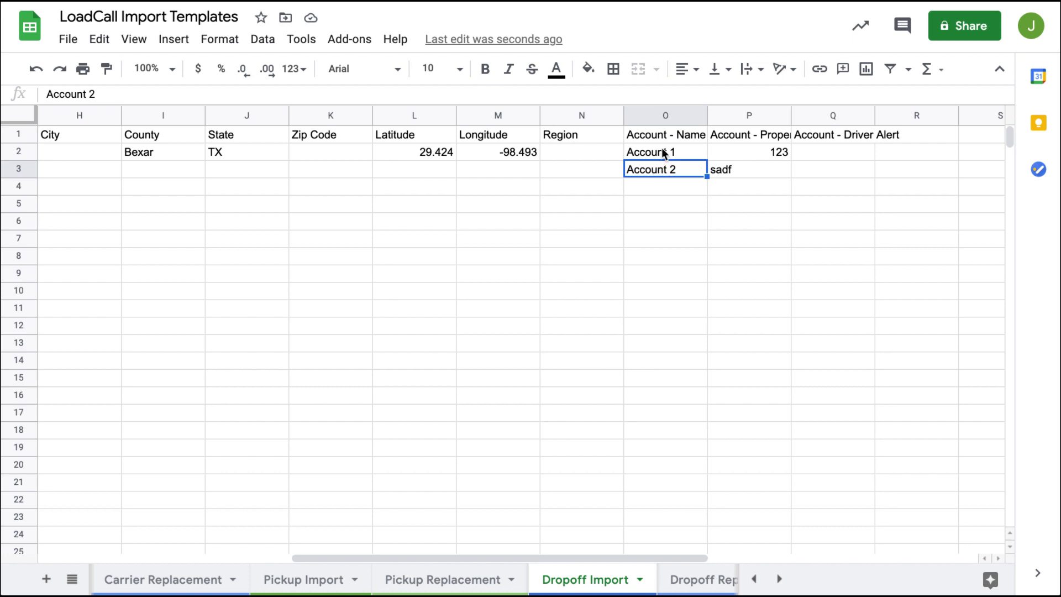
key("Up")
left_click(660, 171)
left_click(662, 158)
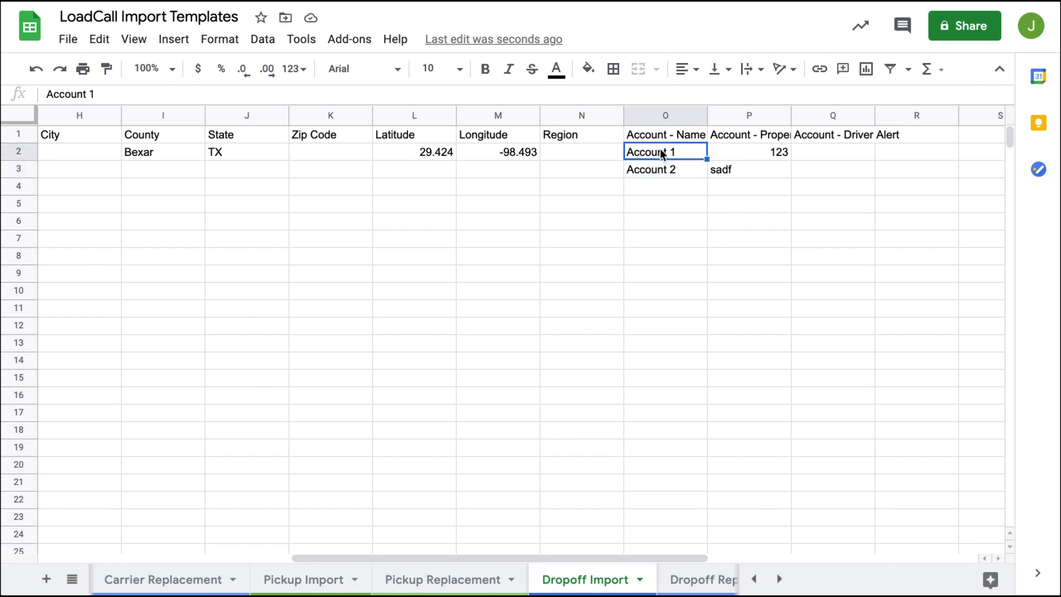
left_click(664, 175)
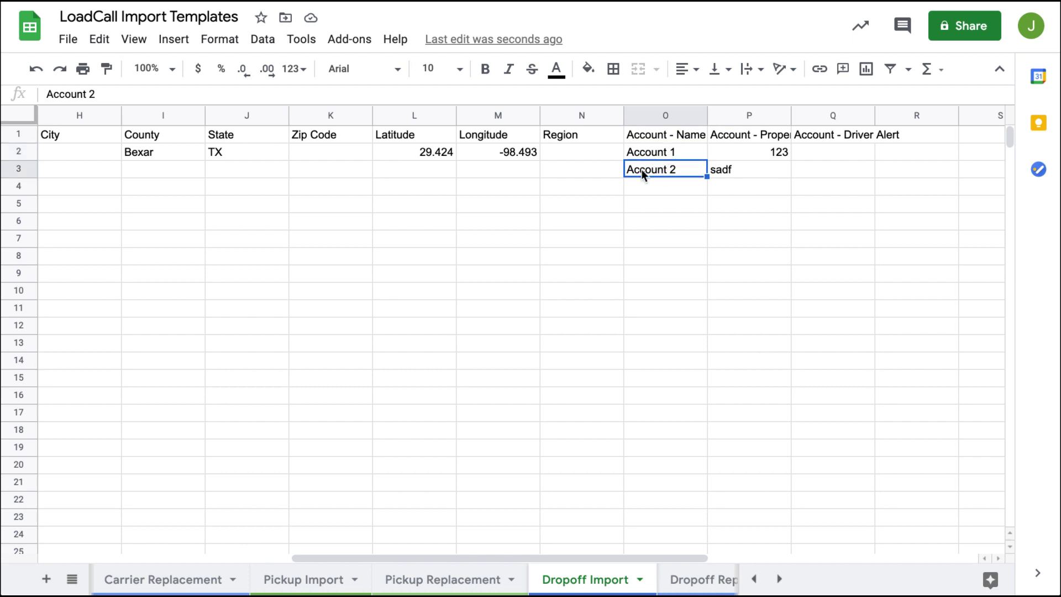
scroll(642, 169, "left", 10)
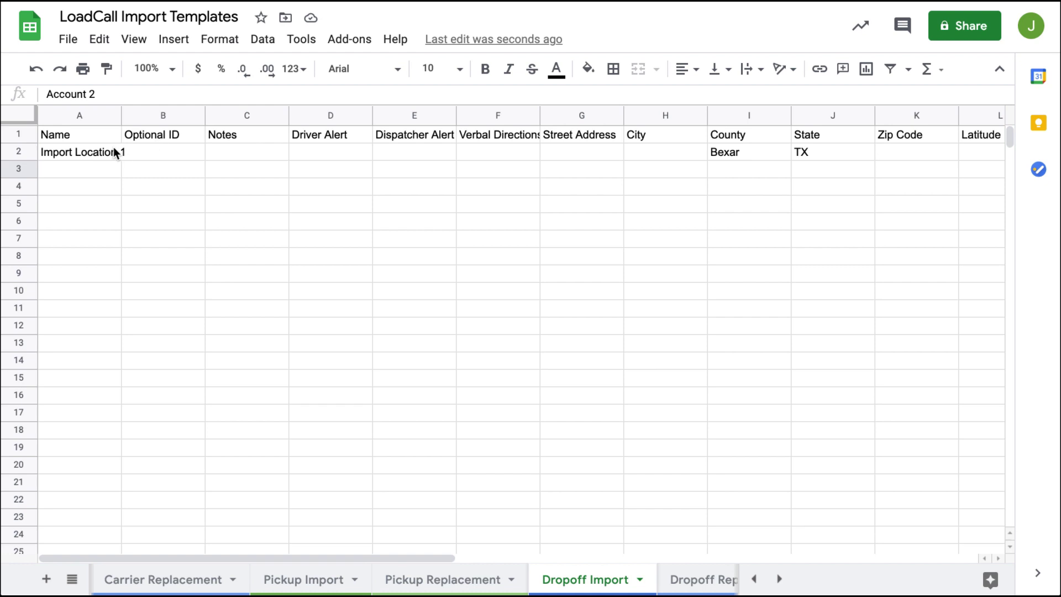
left_click(116, 152)
key("Down")
type("Import Location 1")
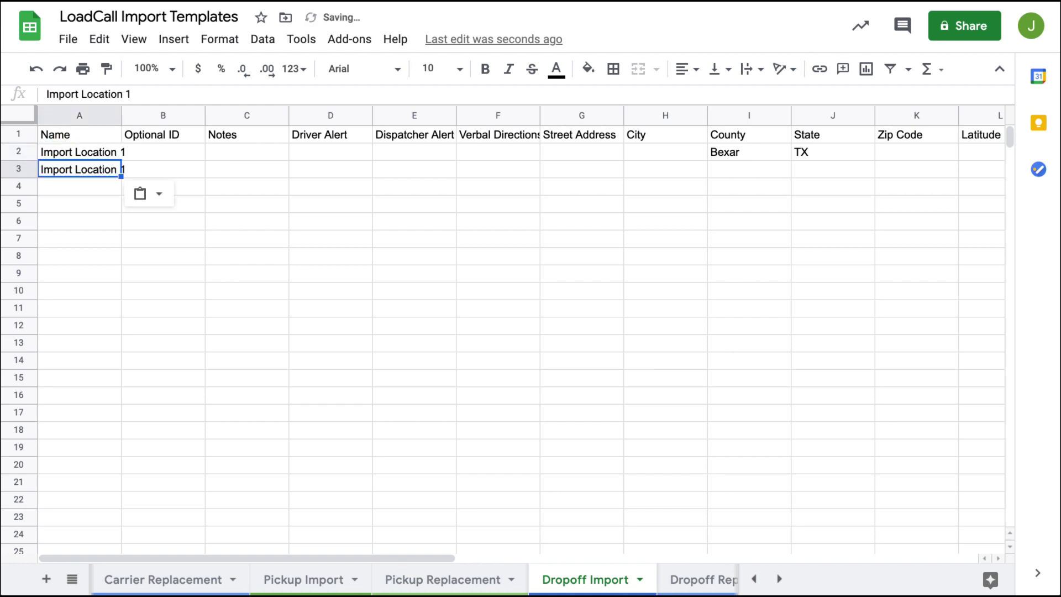
Step: Copy Bexar, TX and the latitude/longitude from row 2 into row 3
left_click(735, 154)
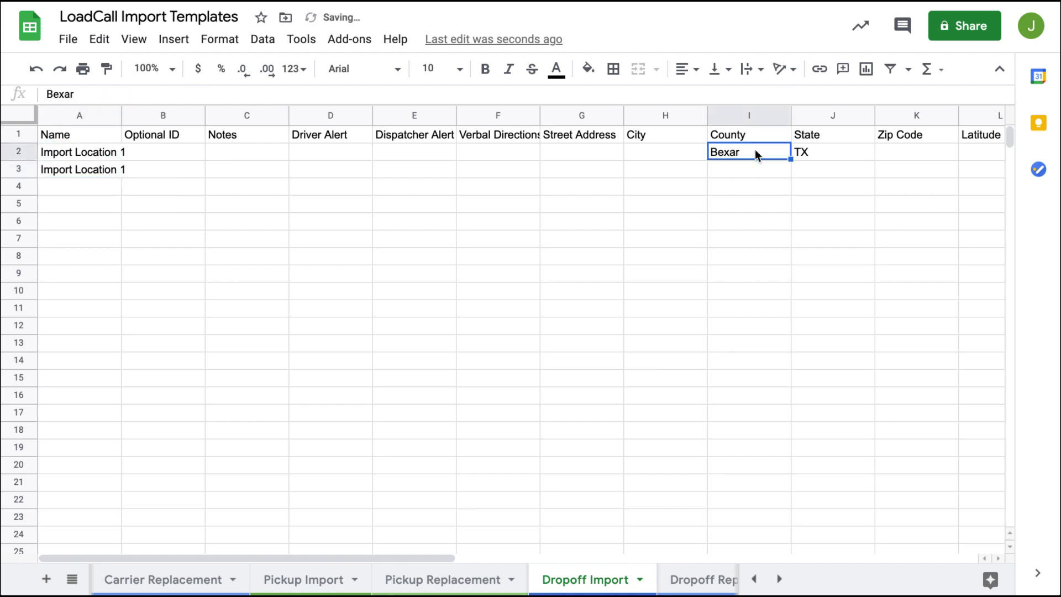
left_click(803, 157, "shift")
key("ctrl+c")
key("Down")
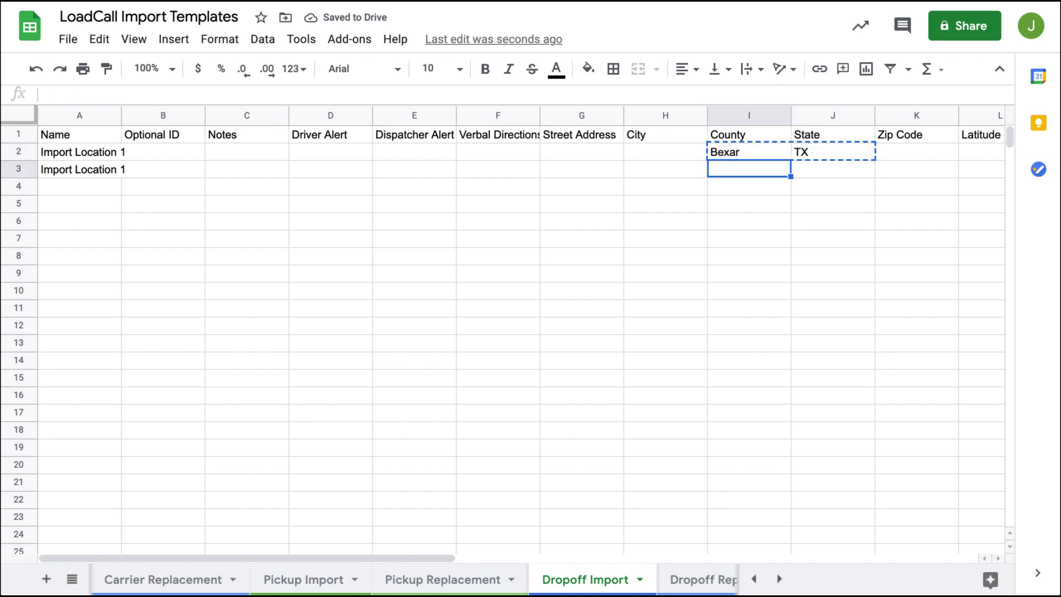
key("ctrl+v")
scroll(840, 203, "right", 4)
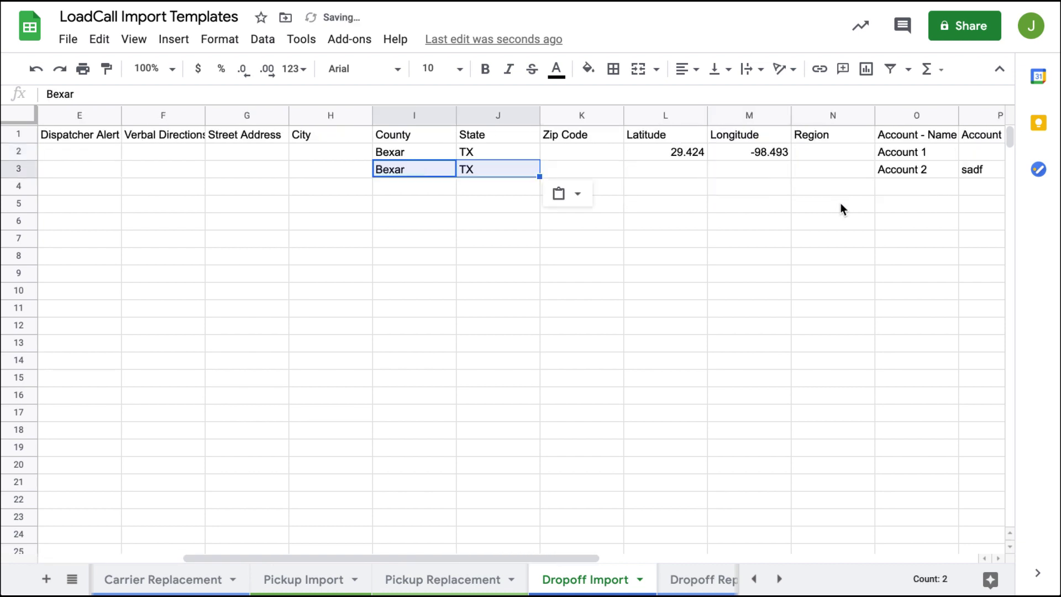
left_click(701, 156)
left_click(744, 152, "shift")
key("ctrl+c")
key("Down")
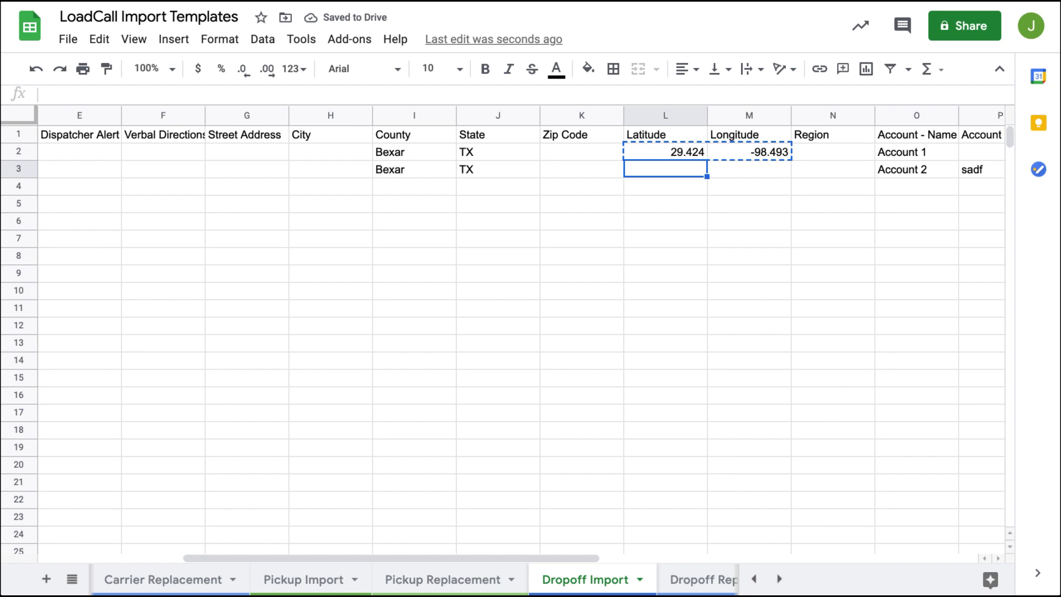
key("ctrl+v")
left_click(768, 263)
Step: Download the Dropoff Import sheet as a CSV file (current sheet)
scroll(768, 263, "right", 1)
scroll(769, 265, "left", 5)
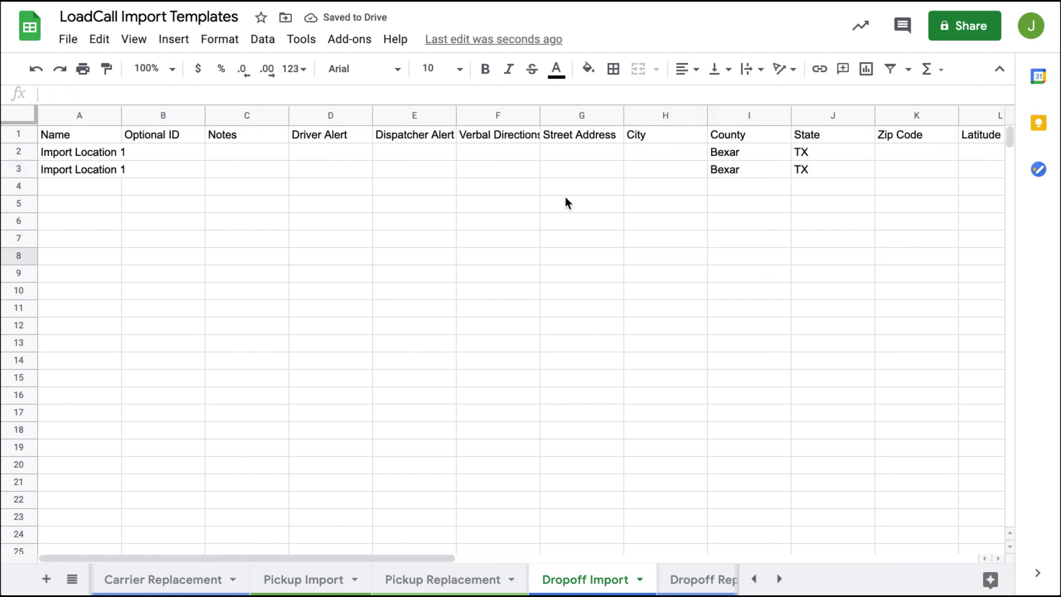
scroll(565, 198, "right", 2)
scroll(565, 203, "right", 1)
scroll(565, 198, "right", 5)
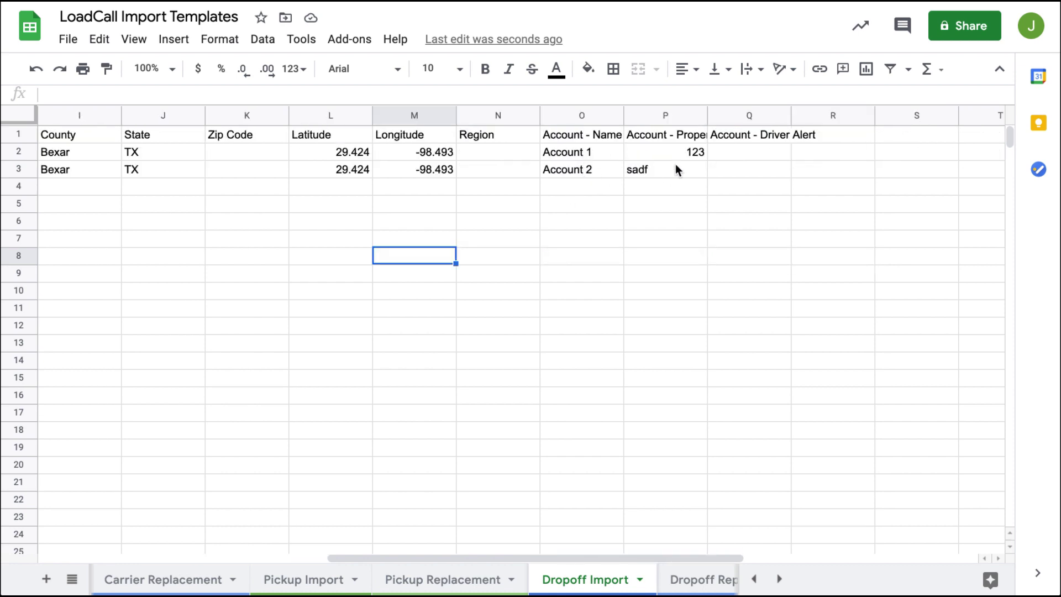
left_click(68, 39)
mouse_move(191, 256)
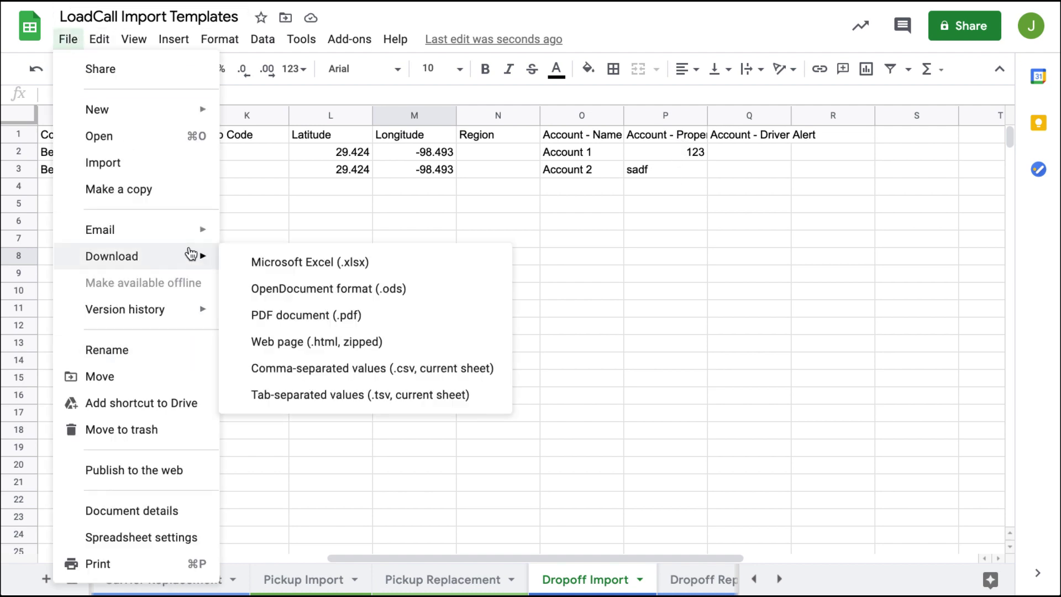
left_click(325, 366)
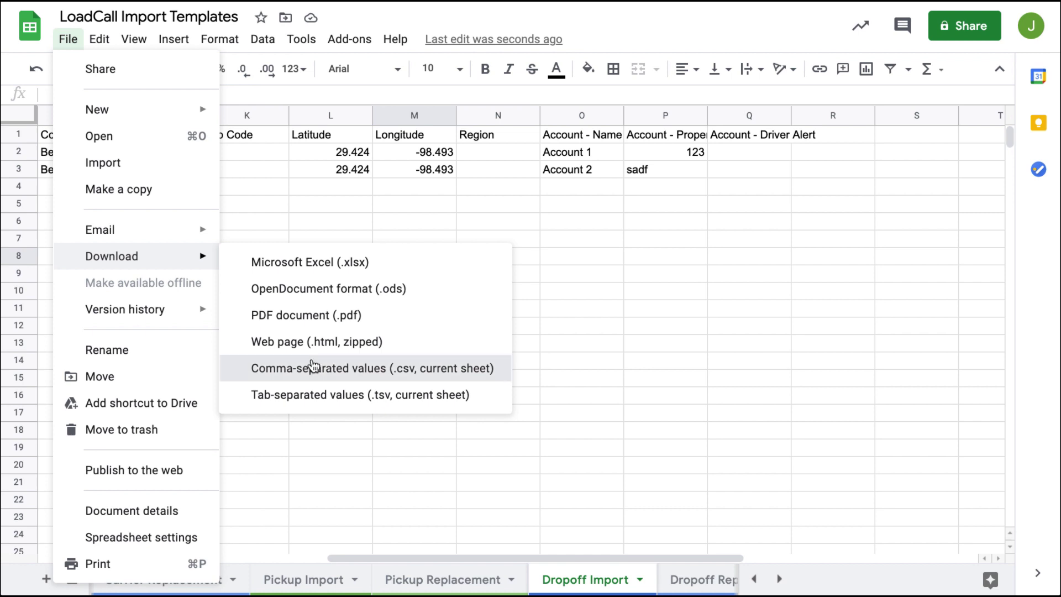
Step: Upload 'LoadCall Import Templates - Dropoff Import.csv', giving 2 dropoffs uploaded and 0 failed
key("ctrl+Tab")
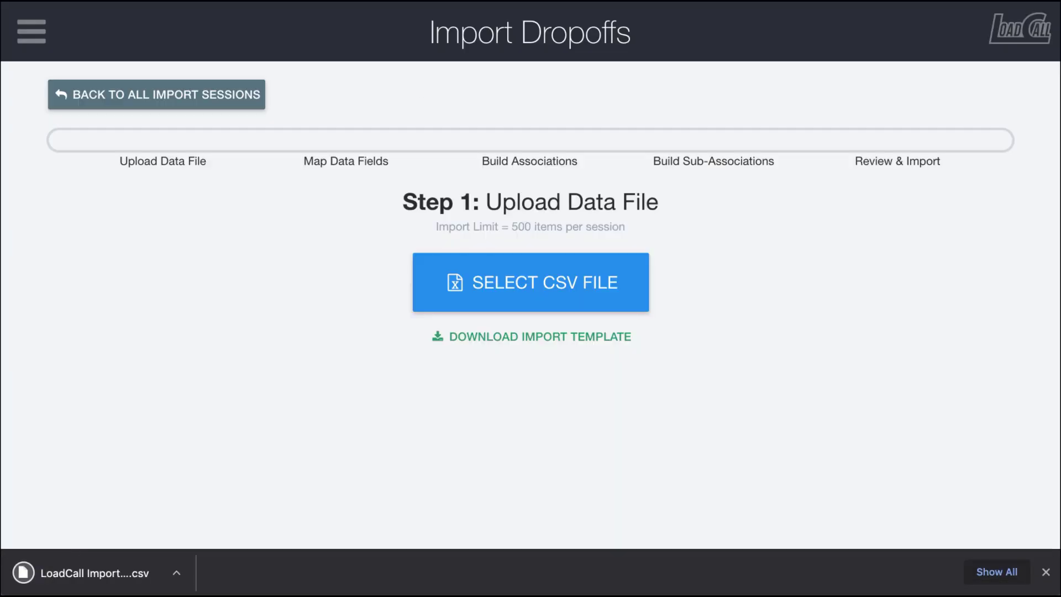
left_click(484, 293)
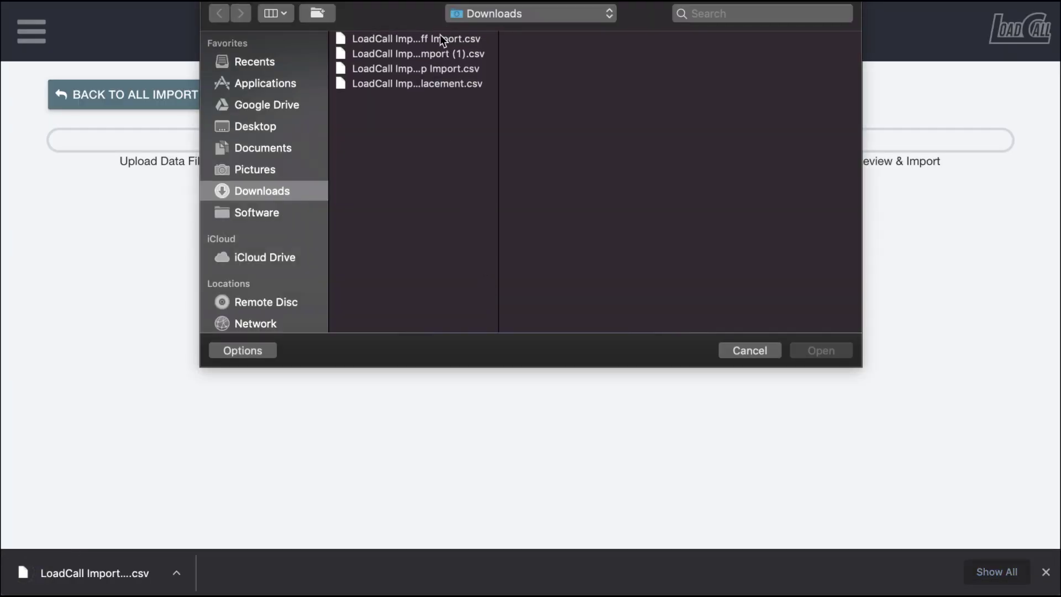
left_click(436, 38)
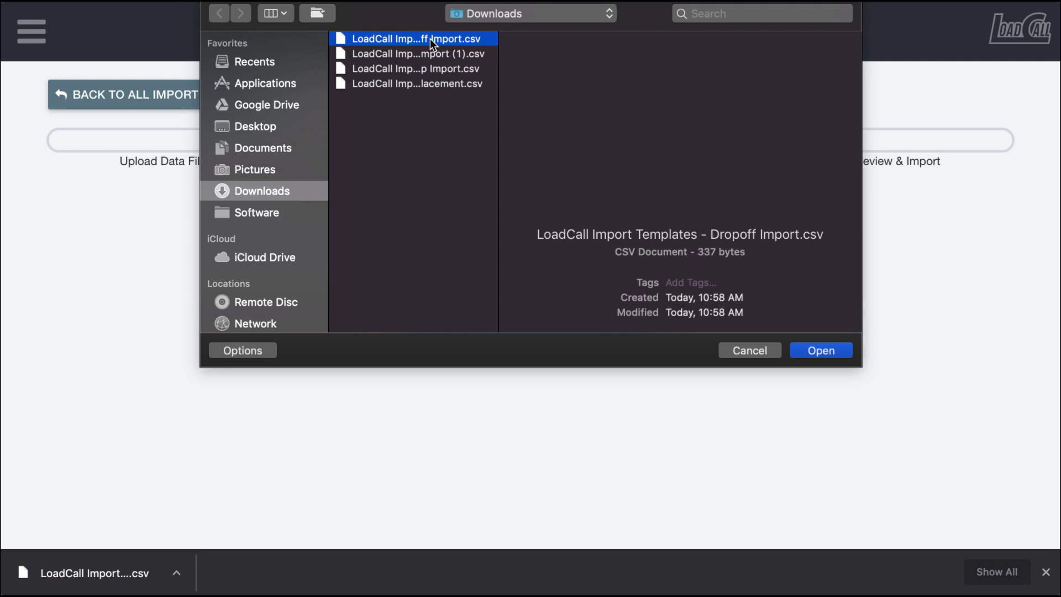
left_click(818, 346)
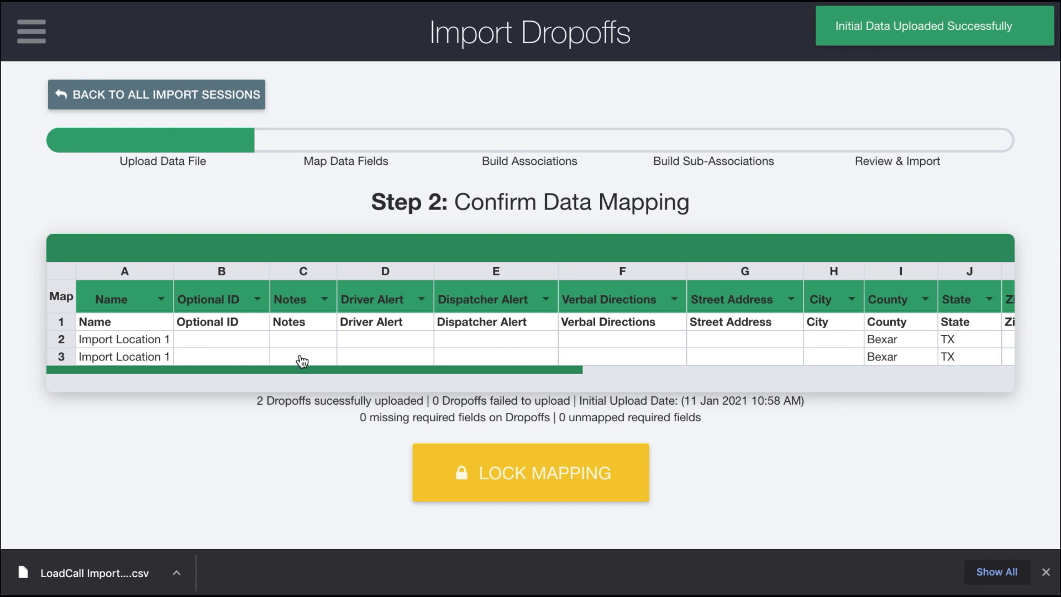
scroll(547, 357, "right", 5)
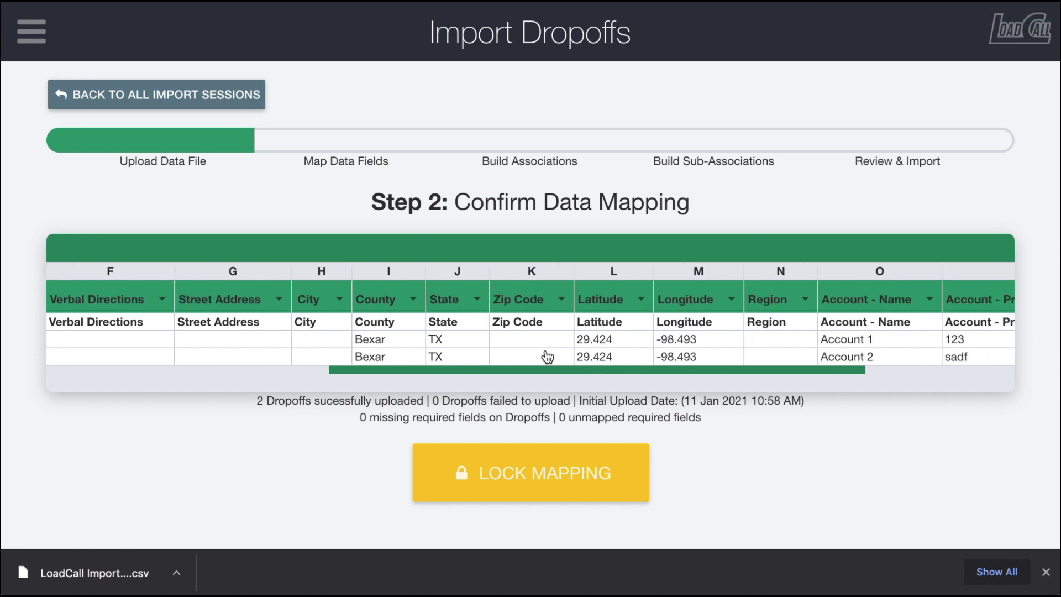
scroll(547, 358, "right", 2)
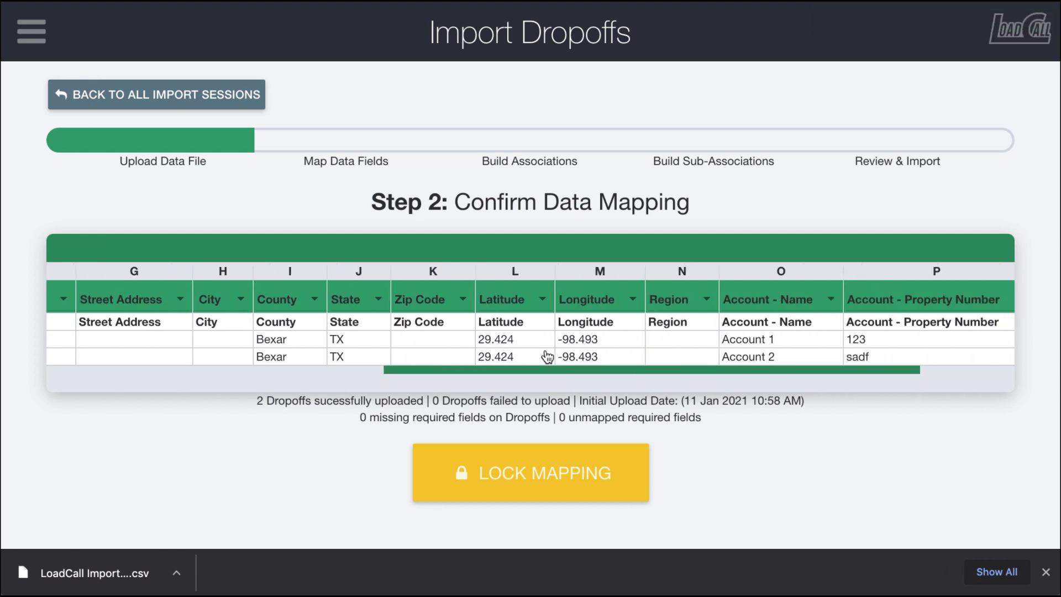
Step: Lock the mapping, build association and sub-association links, and upload the dropoffs
left_click(536, 471)
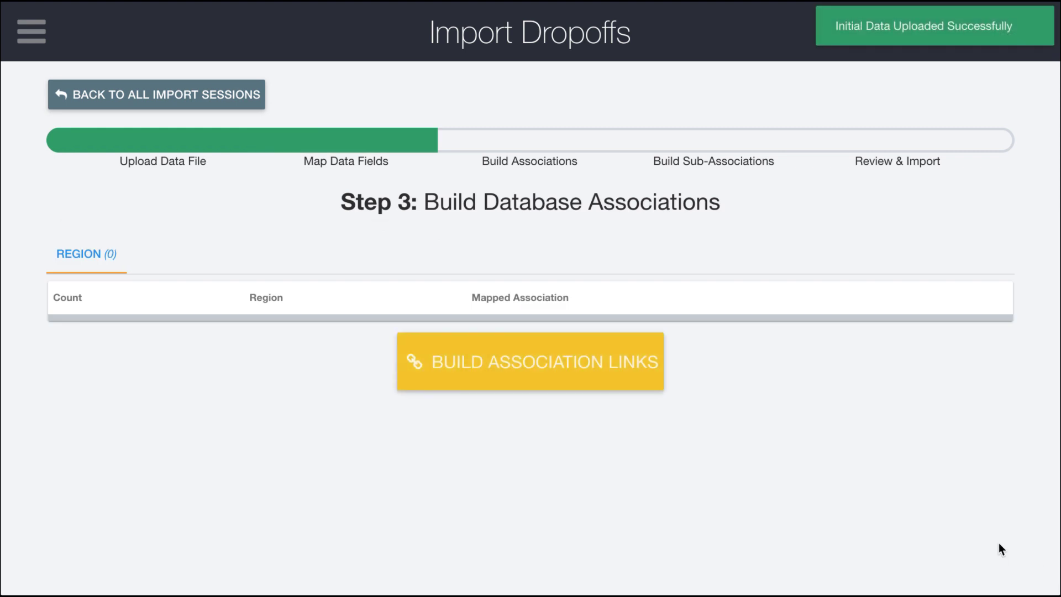
left_click(450, 383)
left_click(476, 330)
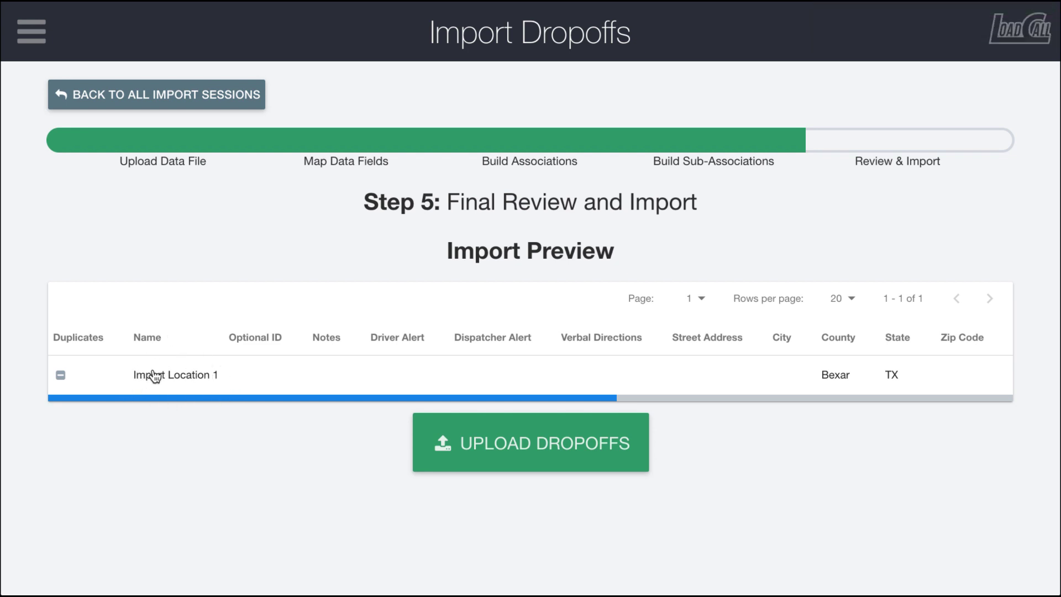
left_click(547, 440)
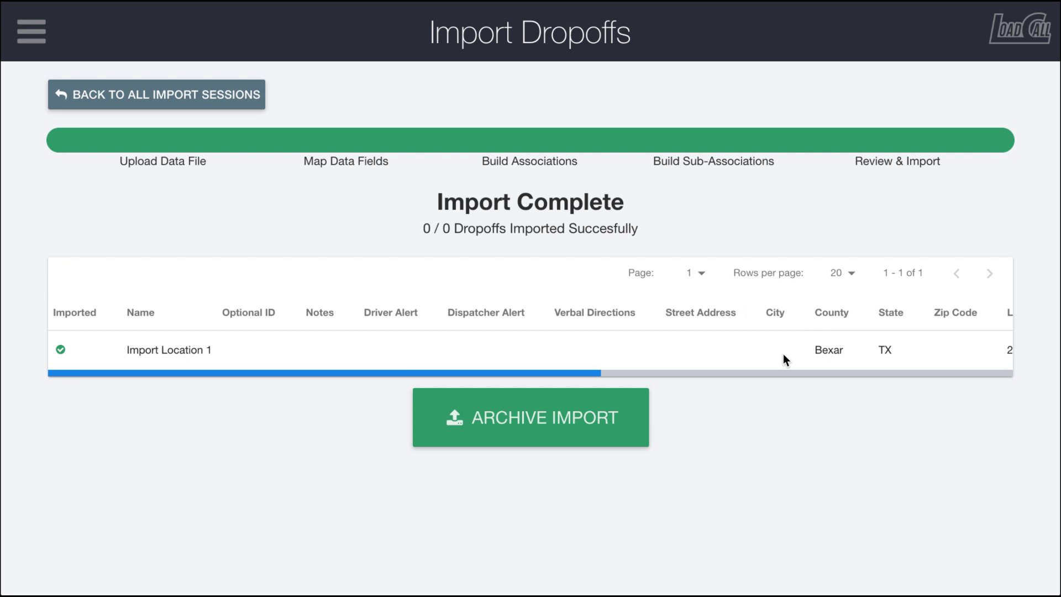
scroll(785, 358, "right", 10)
scroll(784, 353, "right", 3)
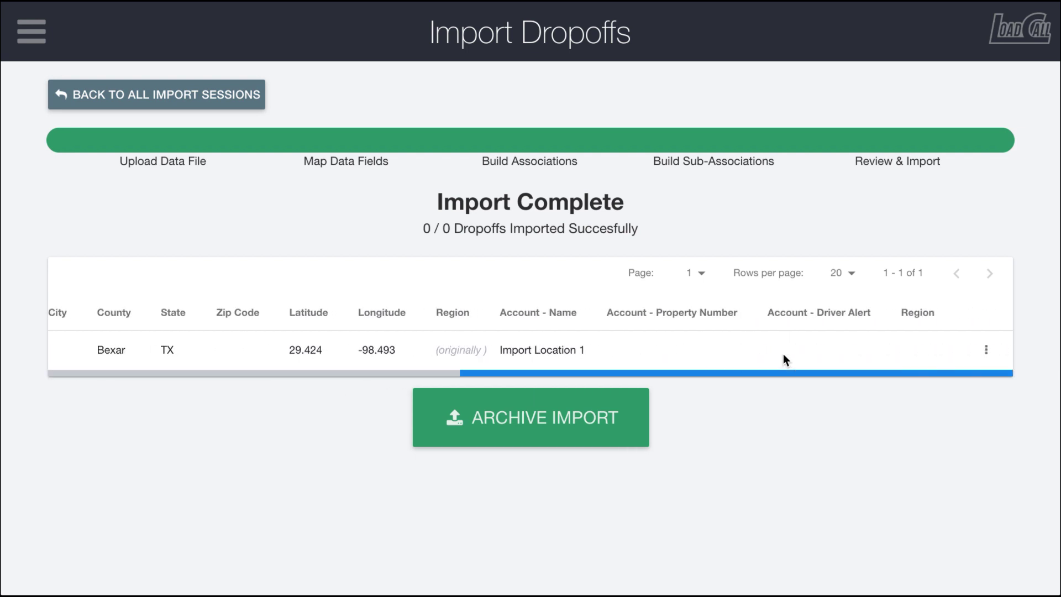
Step: Review the imported dropoff's Accounts and Details tabs, then return to all import sessions
left_click(986, 348)
left_click(945, 346)
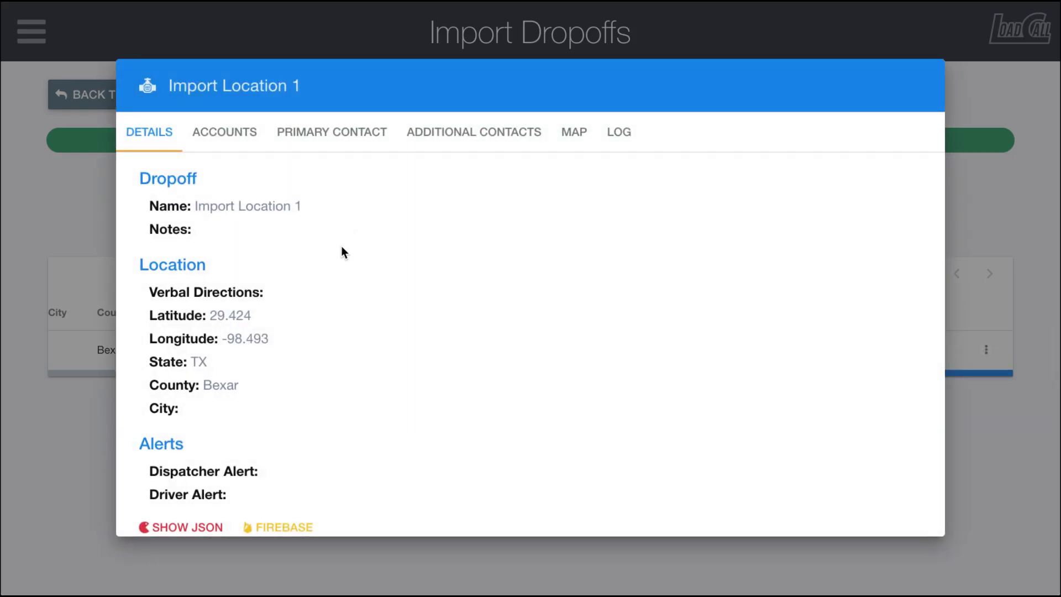
left_click(232, 135)
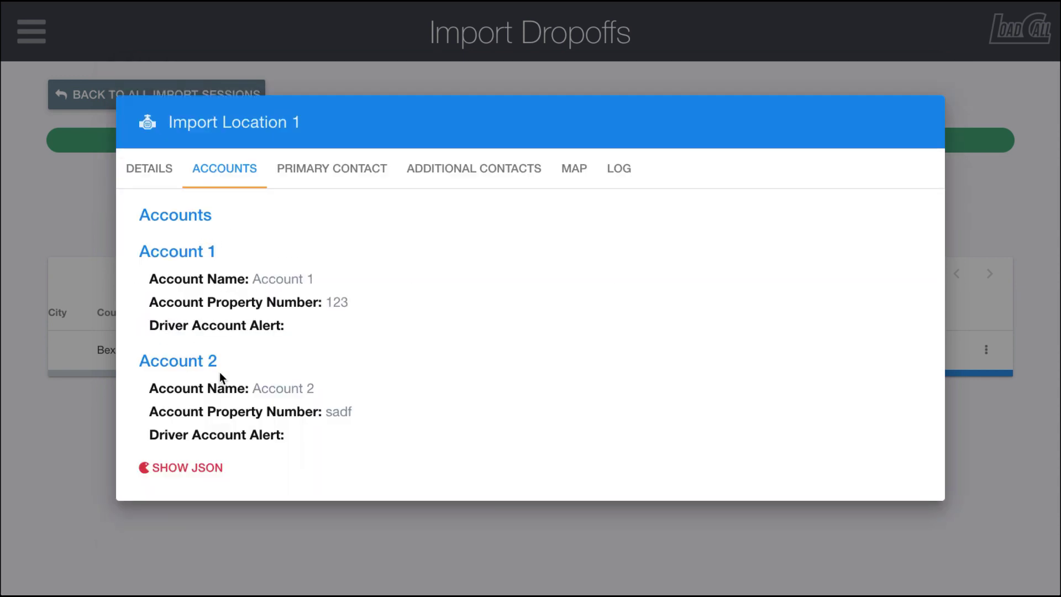
left_click(148, 170)
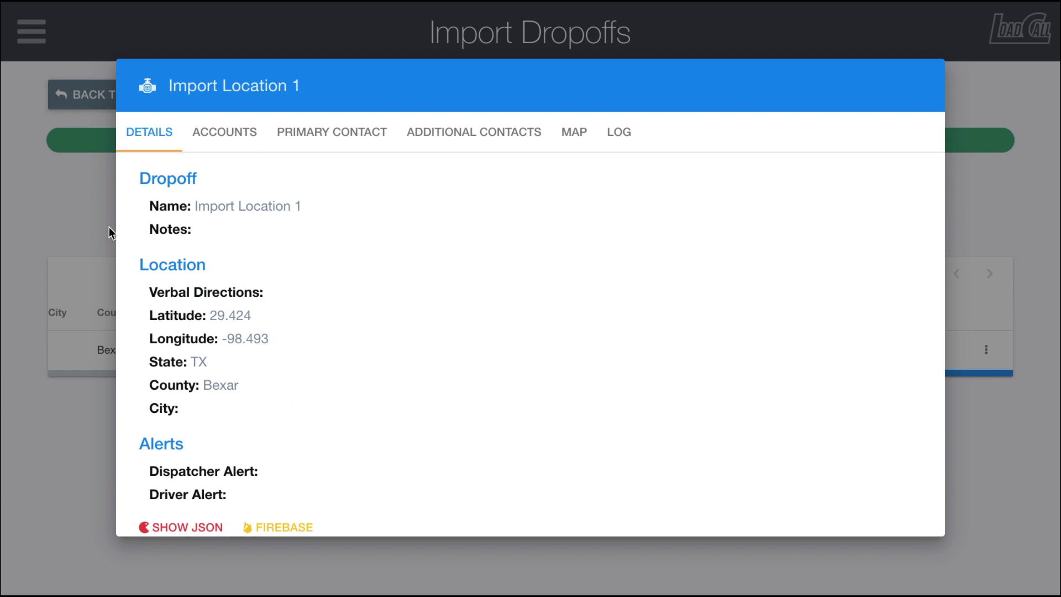
left_click(98, 217)
left_click(212, 105)
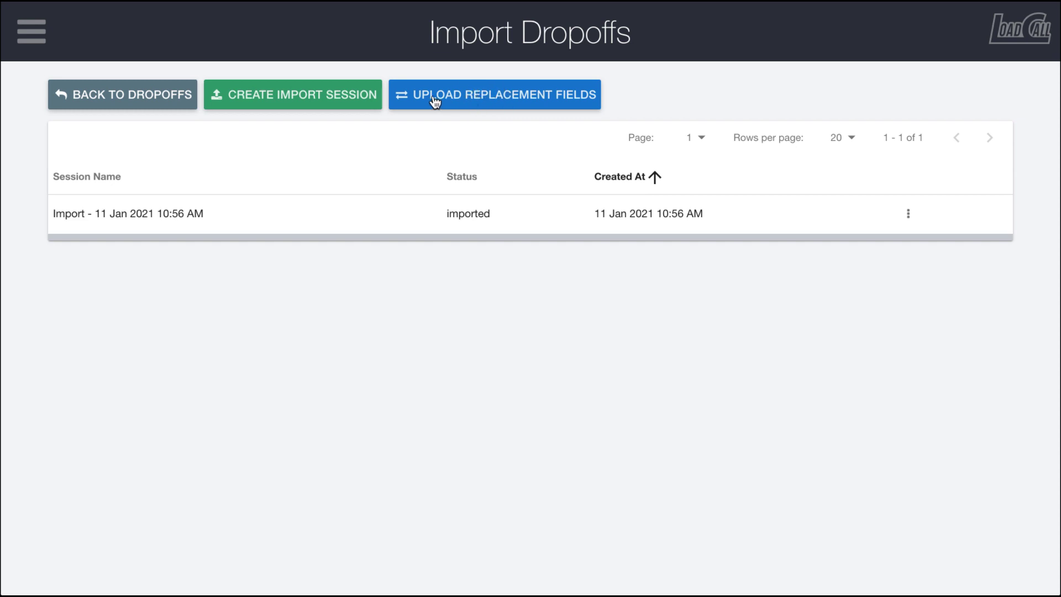
Step: Create the replacement session 'Replacement Import - 11 Jan 2021 10:59 AM' with the default name
left_click(490, 100)
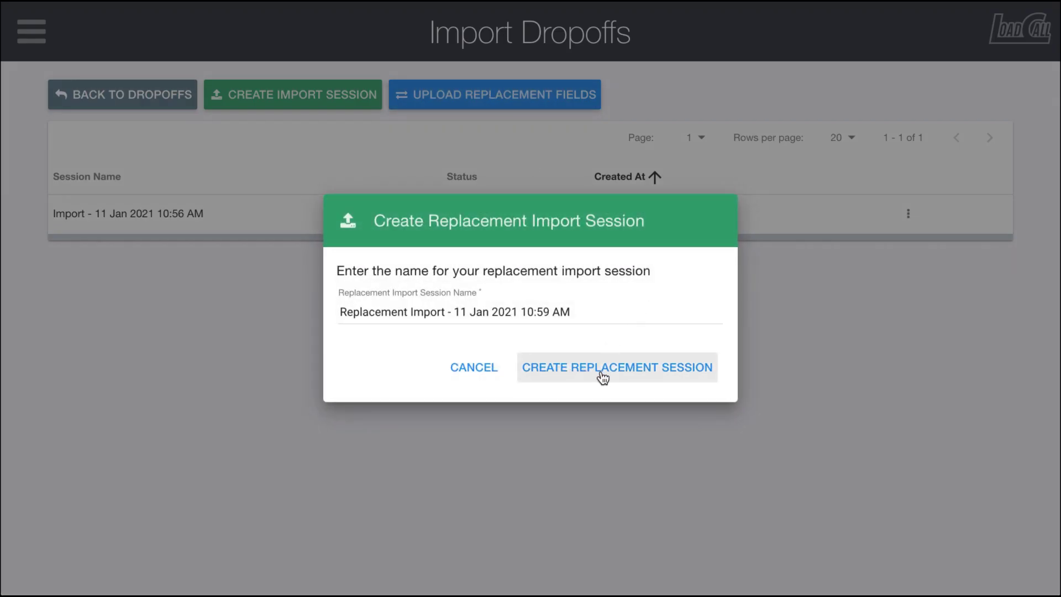
left_click(600, 374)
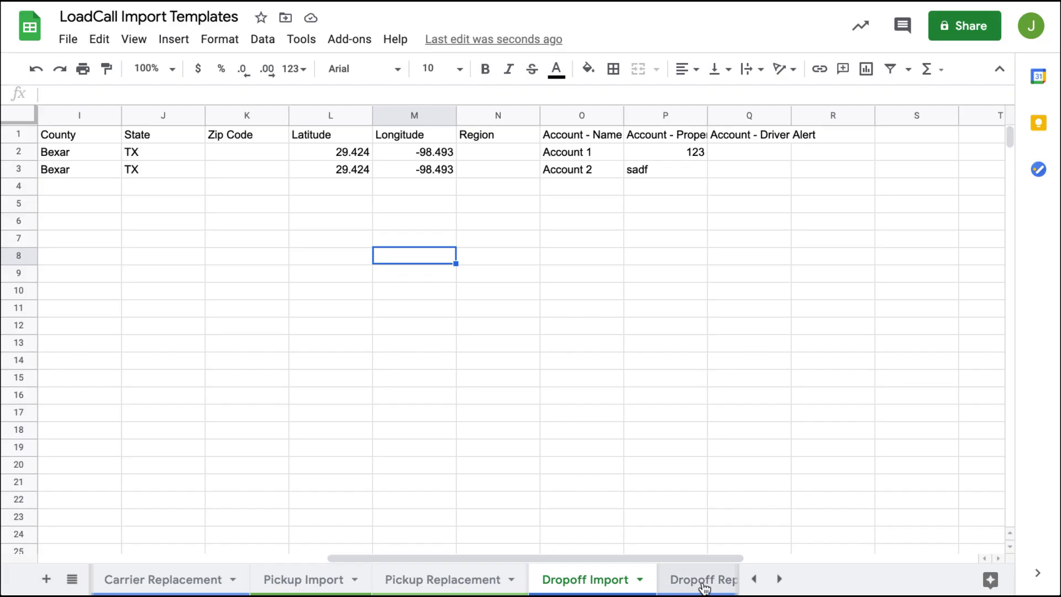
Step: Copy 'Import Location 1' from Dropoff Import into A2 of the Dropoff Replacement sheet
left_click(702, 580)
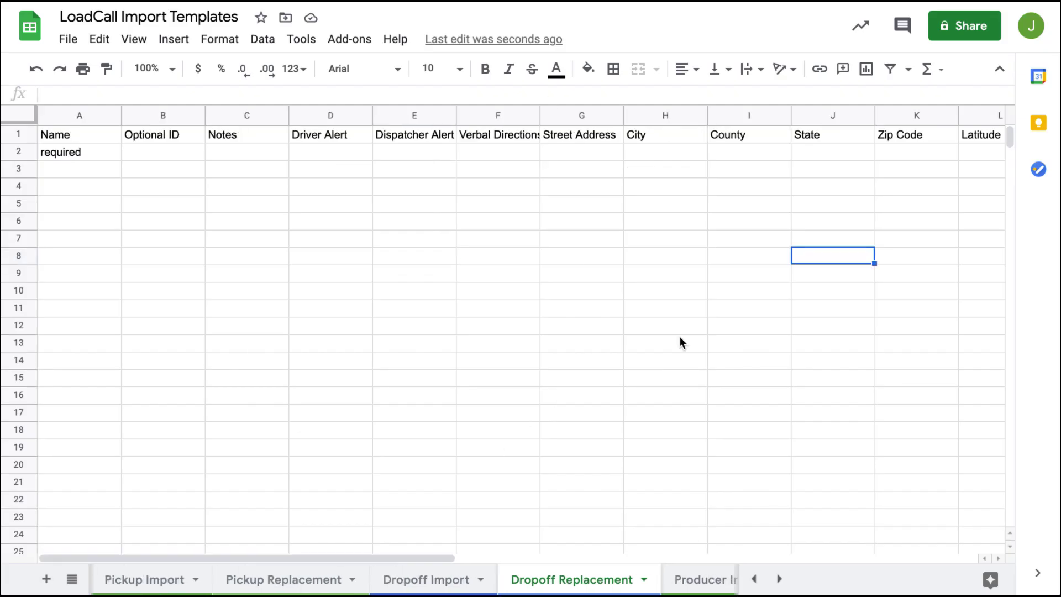
scroll(623, 229, "right", 7)
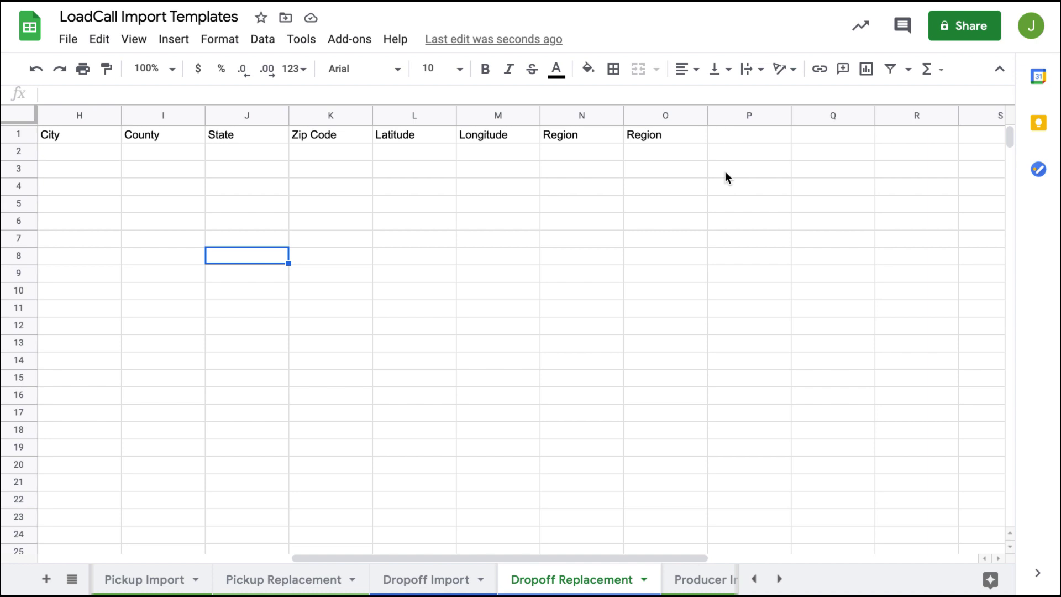
scroll(713, 215, "left", 7)
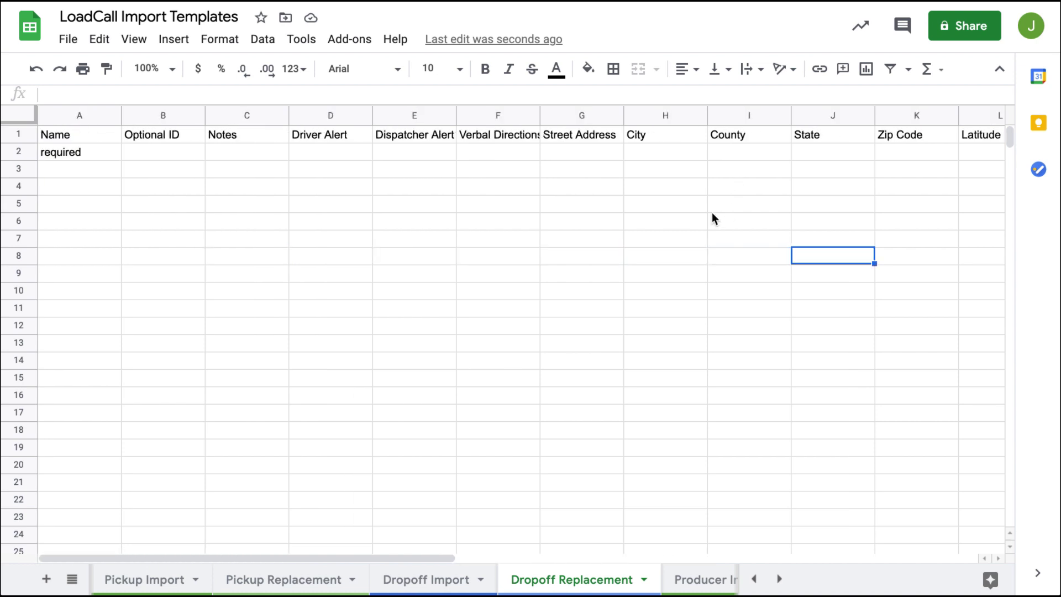
left_click(424, 579)
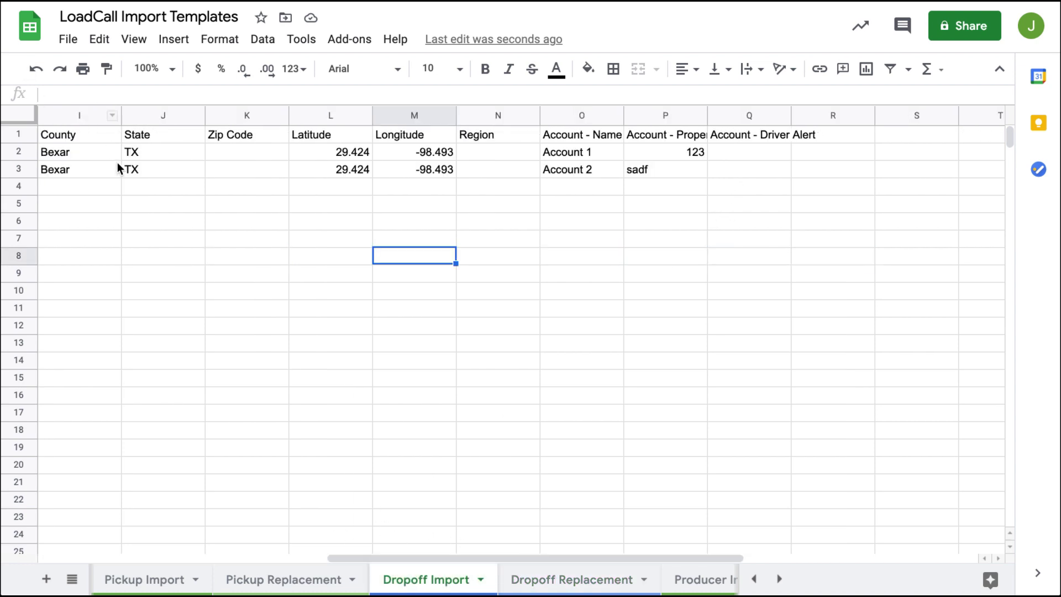
left_click(95, 151)
scroll(95, 151, "left", 8)
left_click(94, 152)
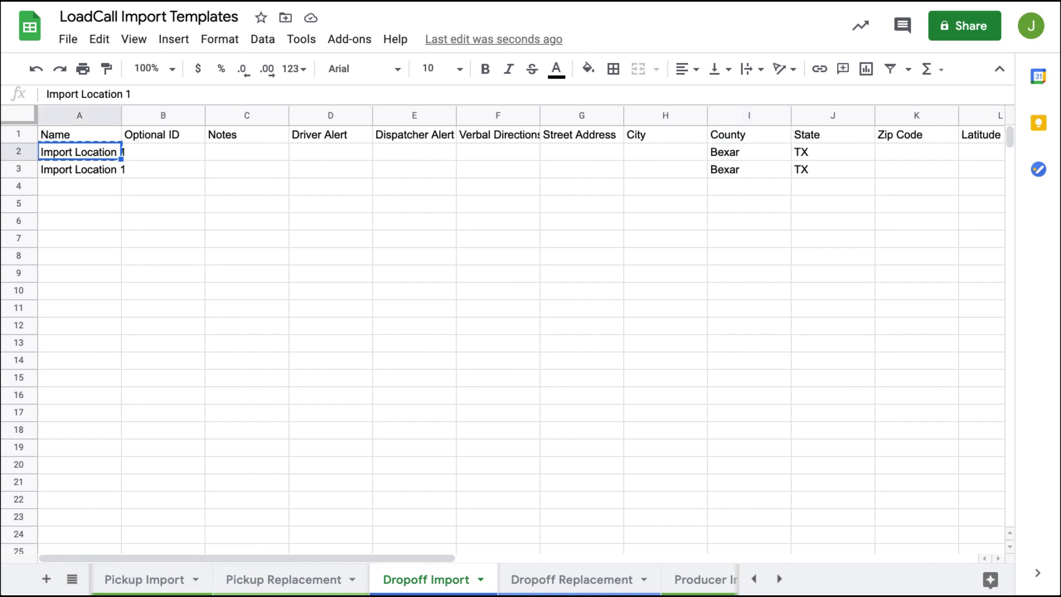
left_click(547, 579)
left_click(81, 151)
type("Import Location 1")
left_click(237, 217)
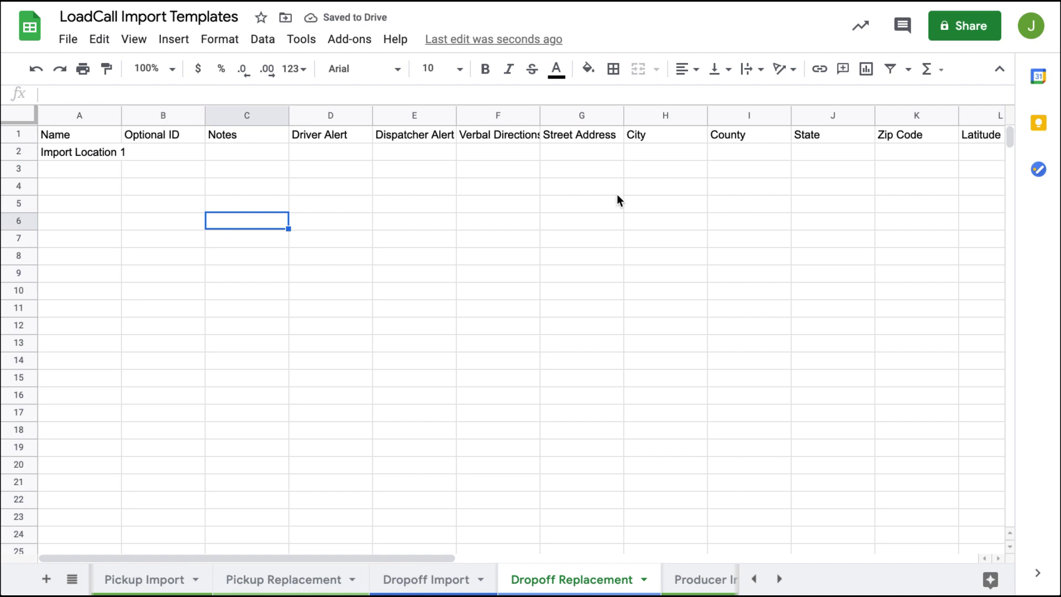
Step: Enter 'this is a note' in Notes cell C2 and download the sheet as CSV
scroll(617, 195, "right", 4)
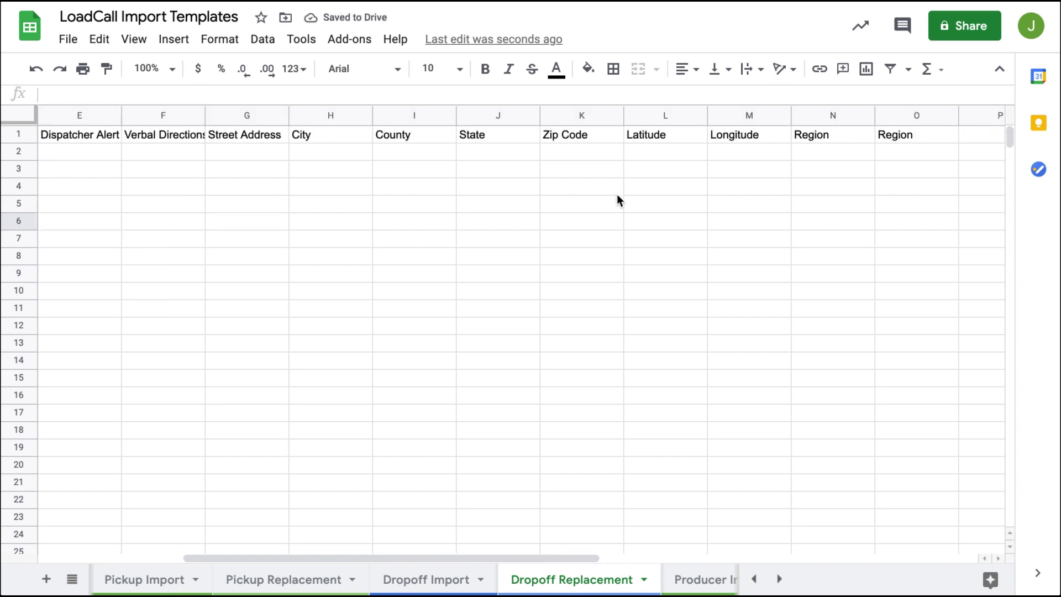
scroll(617, 200, "left", 4)
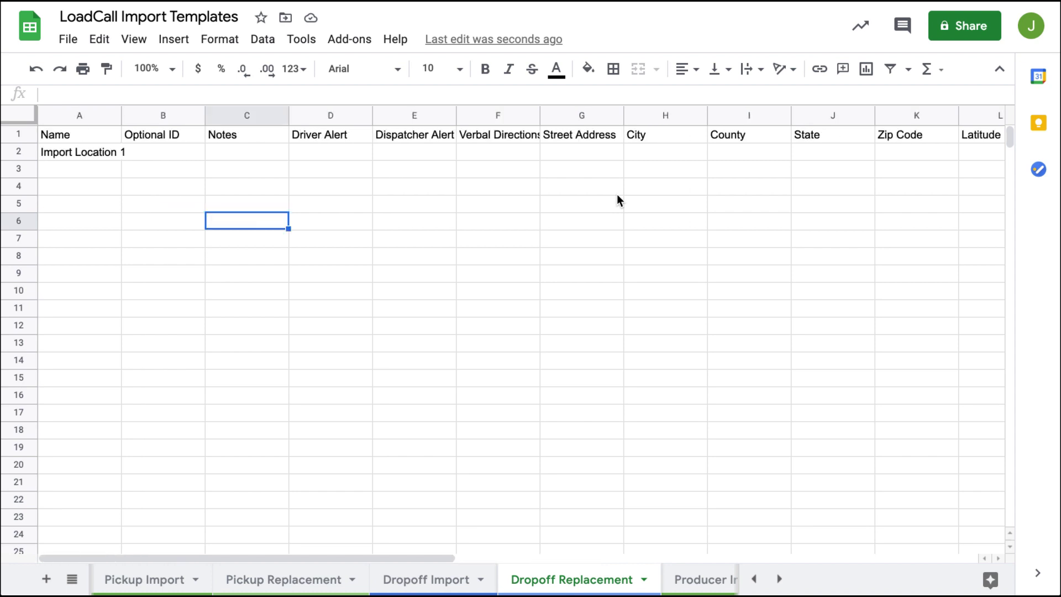
left_click(224, 151)
type("thi")
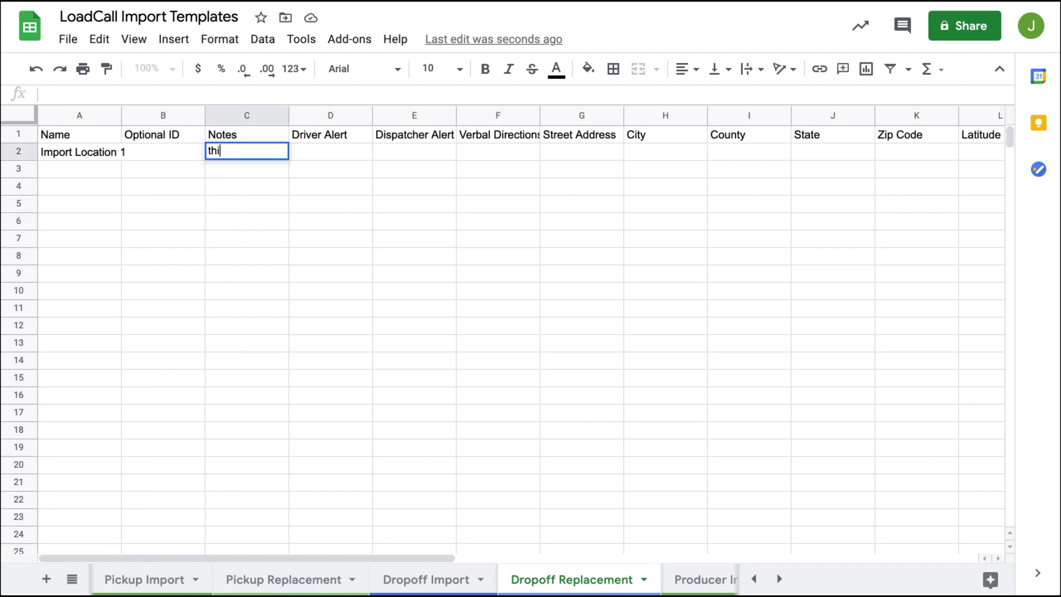
type("s is a note")
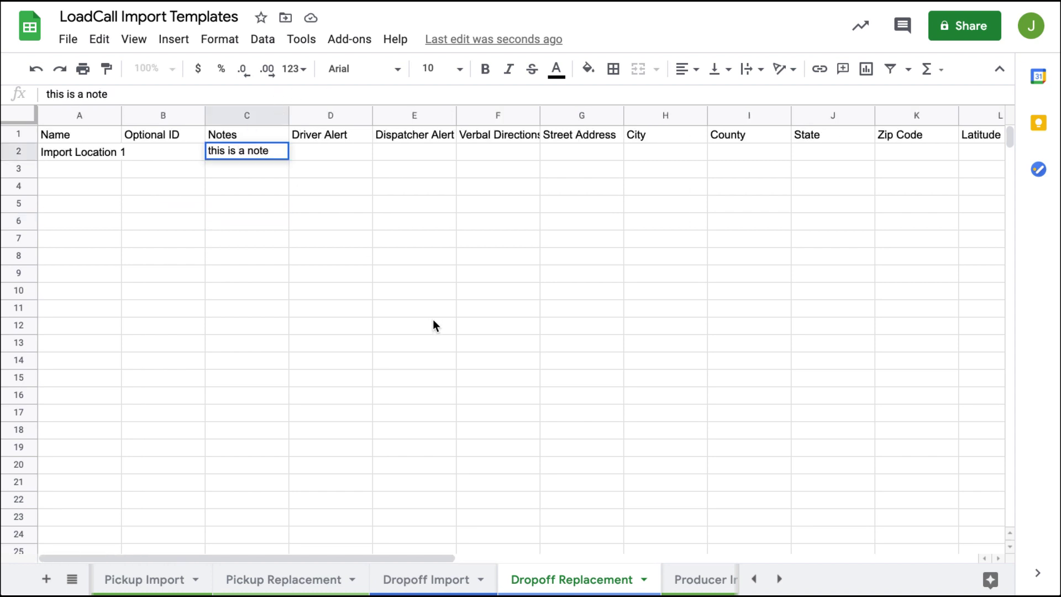
left_click(434, 325)
left_click(68, 40)
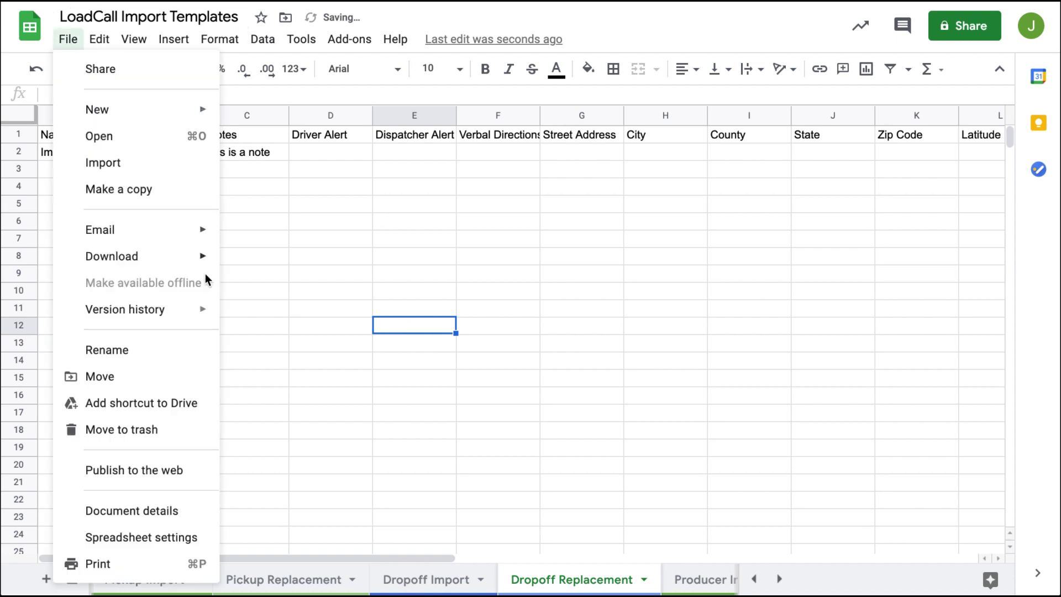
mouse_move(196, 255)
left_click(344, 370)
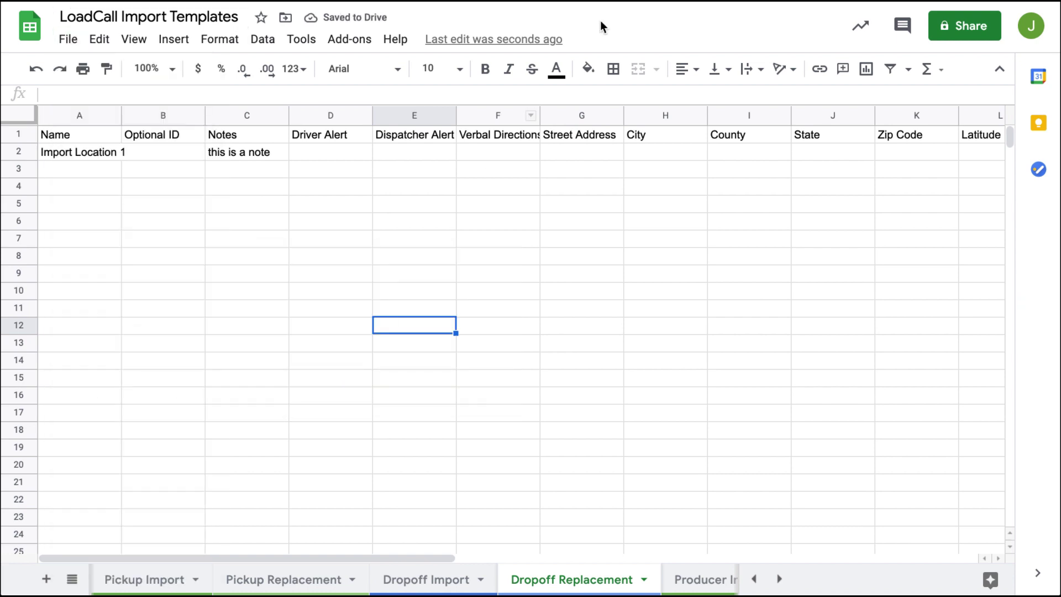
Step: Upload the Dropoff Replacement CSV into the replacement session
key("ctrl+Tab")
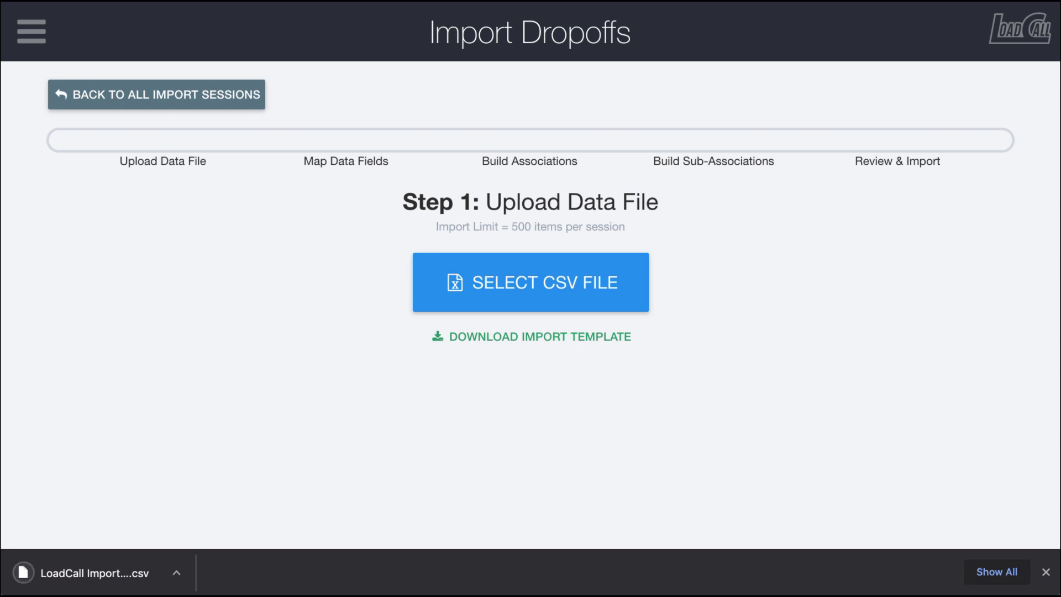
left_click(1046, 572)
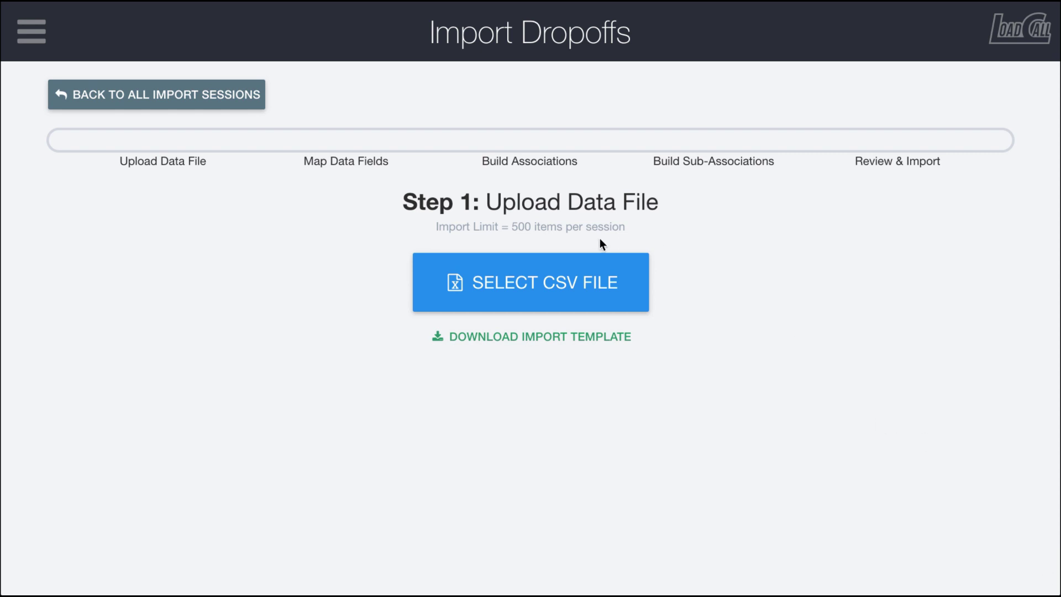
left_click(522, 284)
left_click(433, 53)
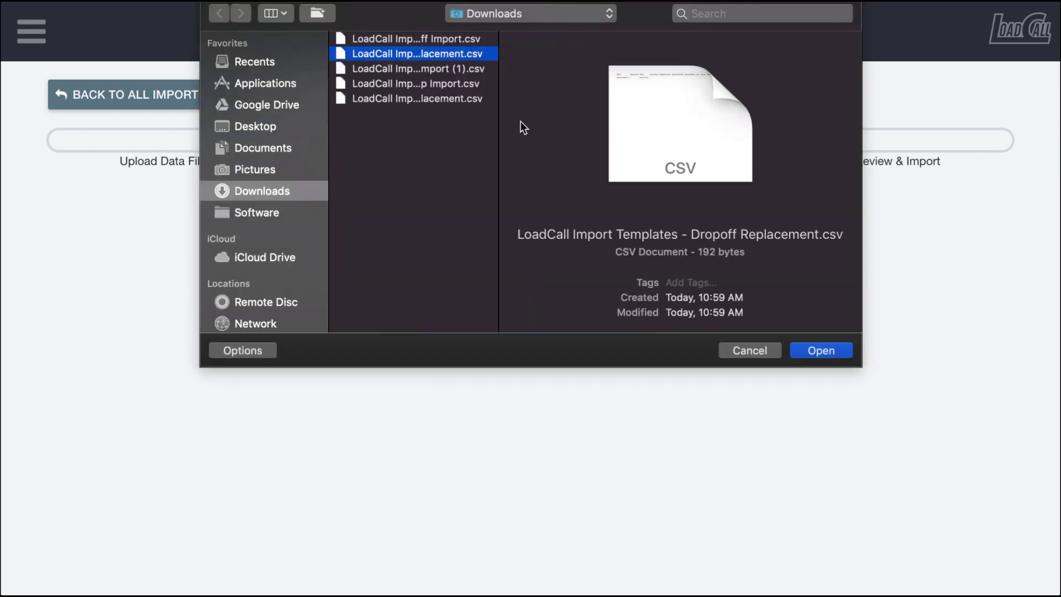
left_click(822, 352)
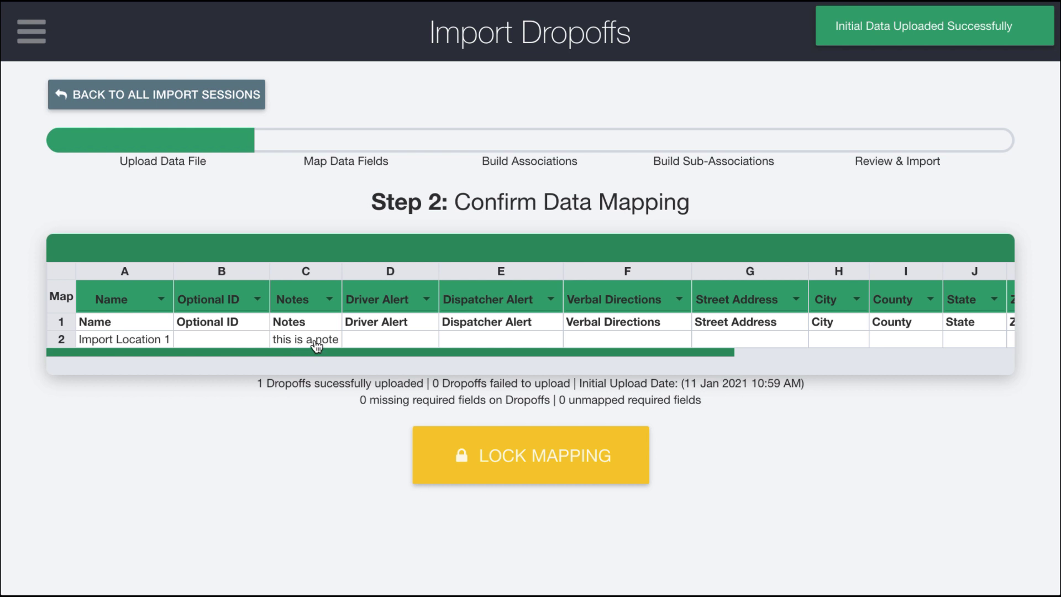
Step: Set Import Location 1's Optional ID to 'opt 1', lock mapping, build links, and replace fields
double_click(234, 339)
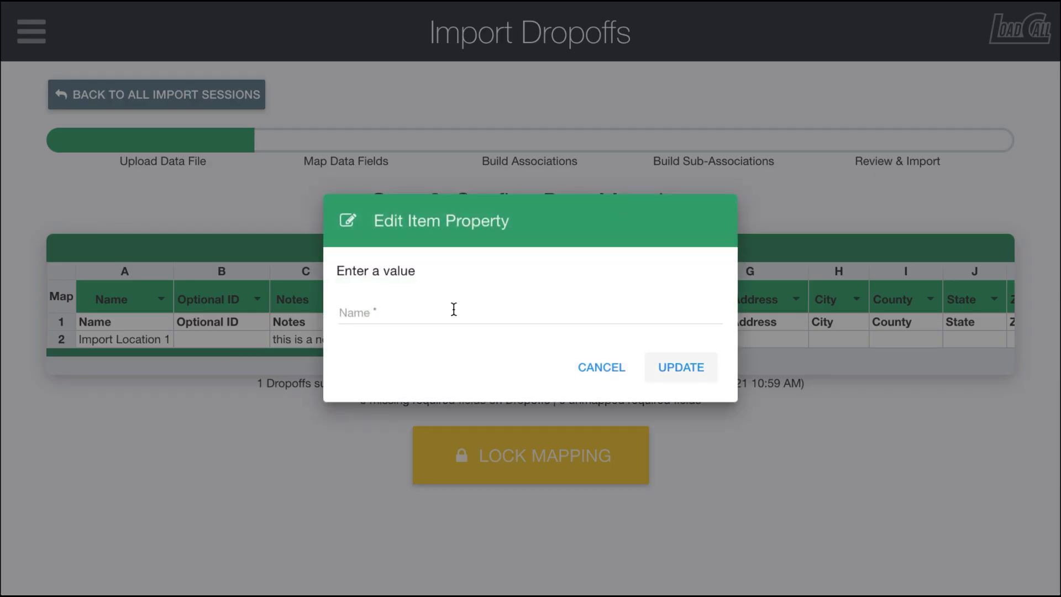
left_click(444, 309)
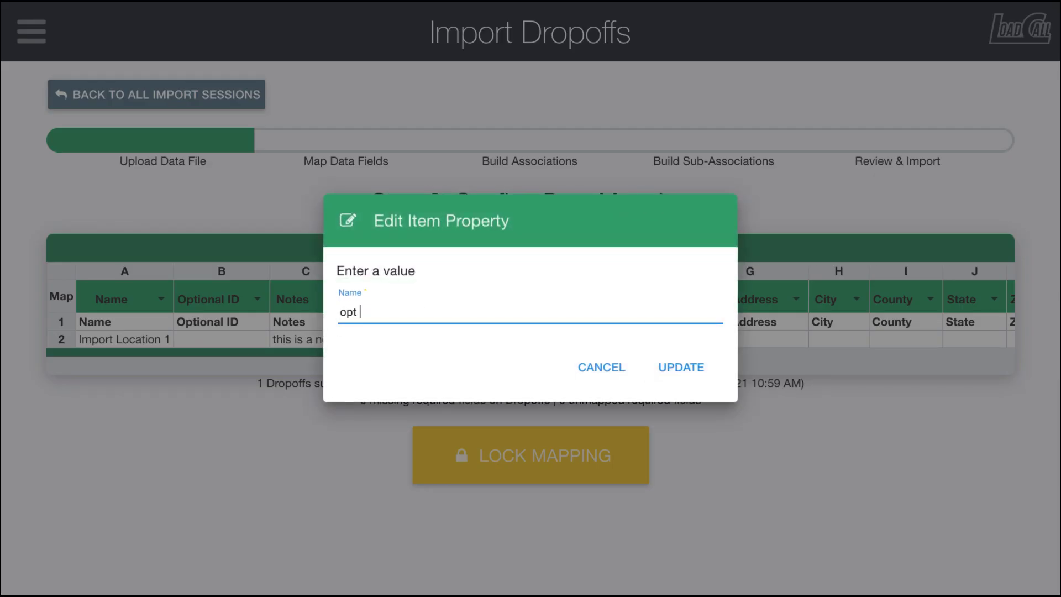
left_click(701, 384)
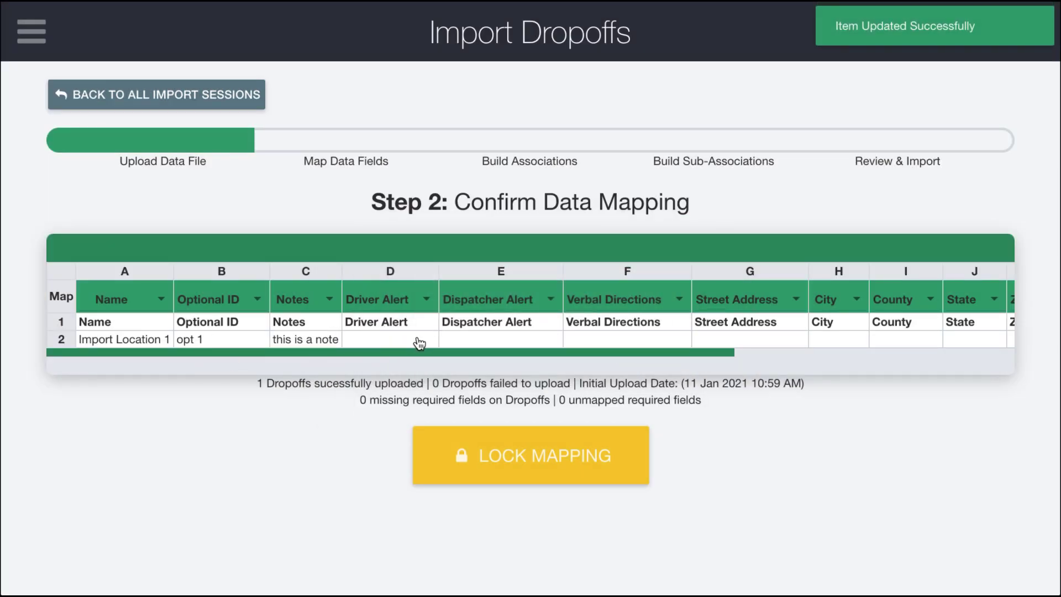
left_click(530, 456)
left_click(539, 383)
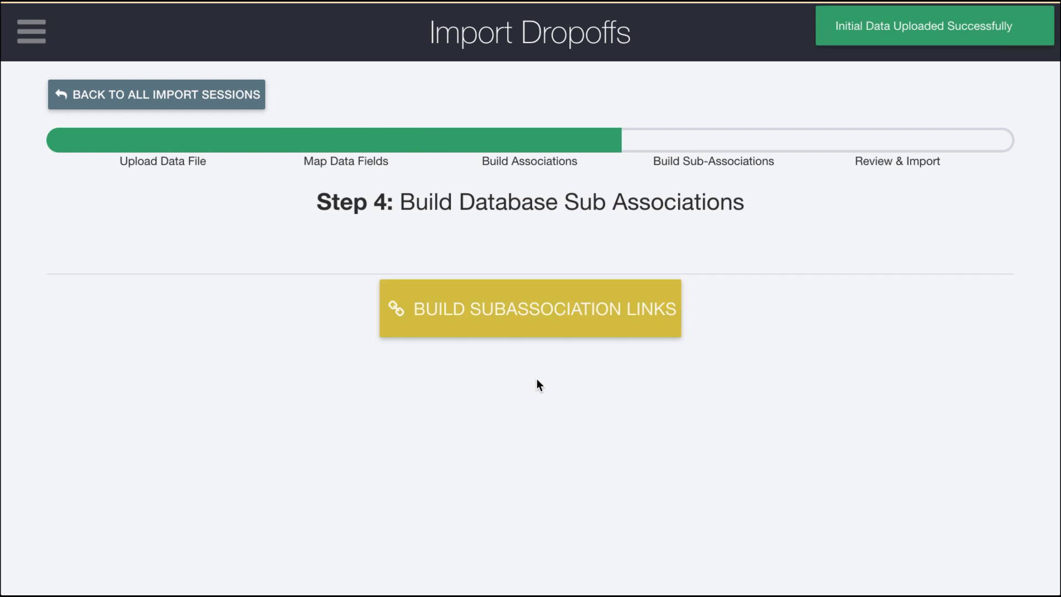
left_click(569, 316)
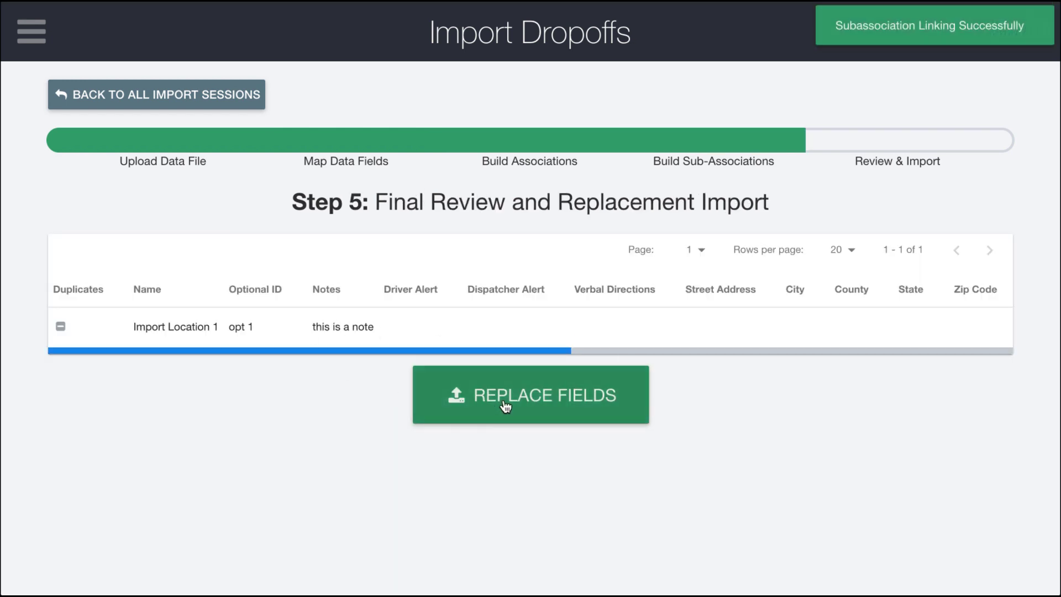
left_click(506, 407)
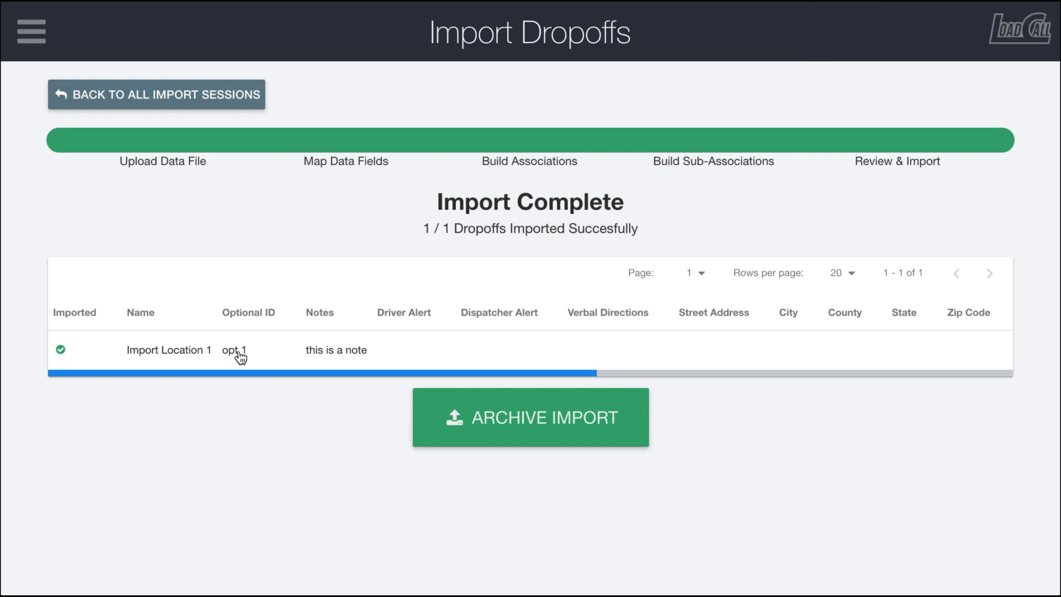
Step: In the Dropoffs list, search by Name for 'imp' to filter to Import Location 1
left_click(107, 94)
left_click(107, 93)
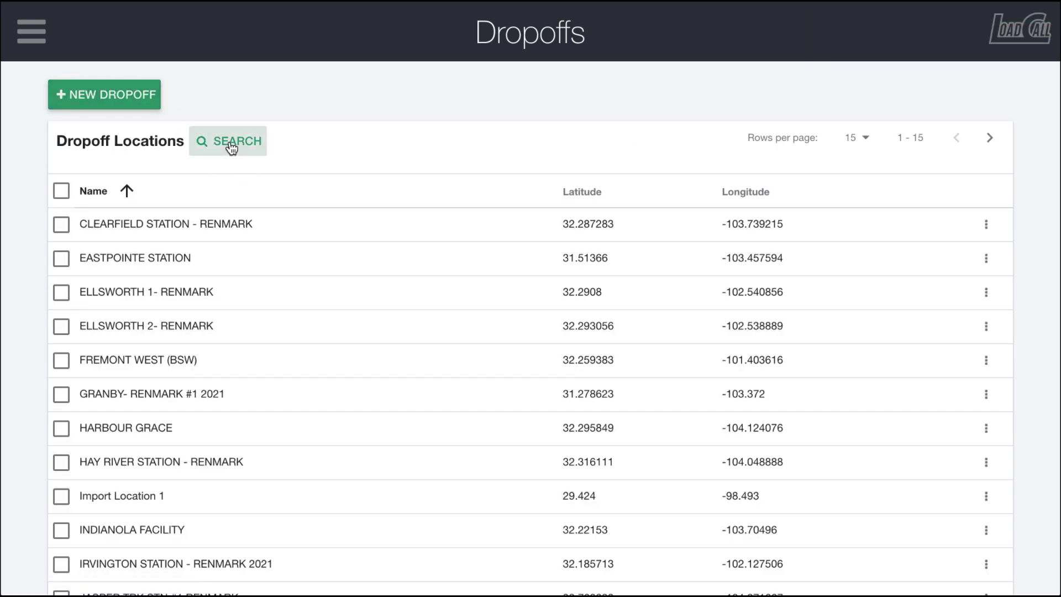
left_click(230, 146)
left_click(159, 182)
left_click(182, 170)
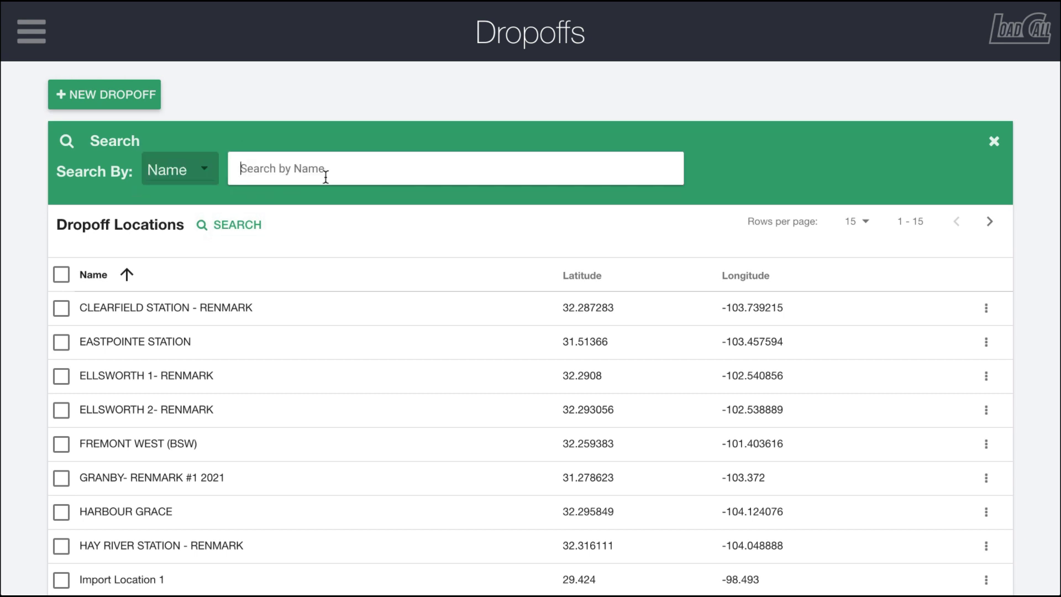
type("import")
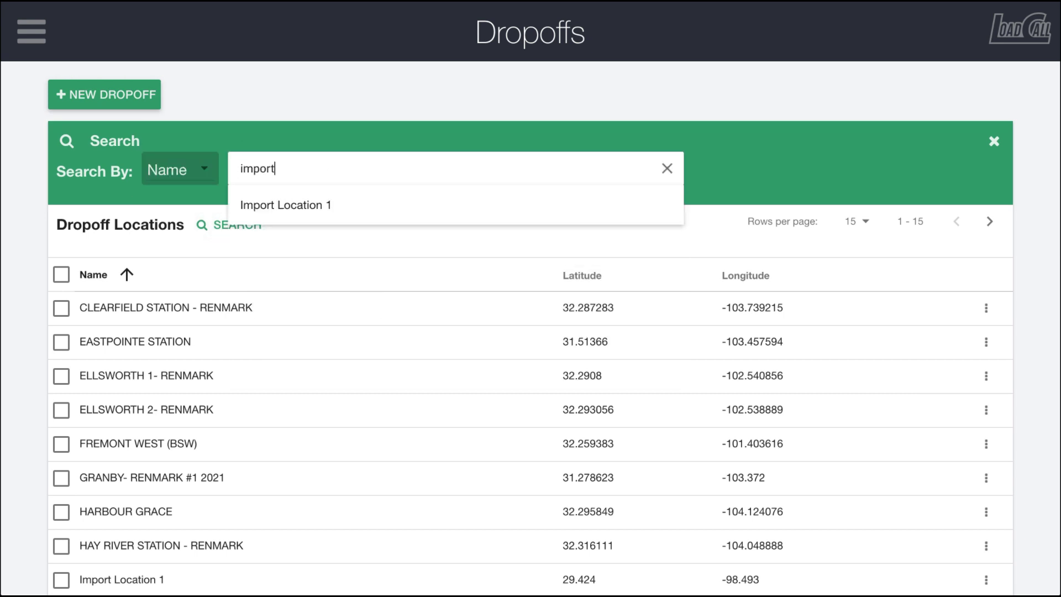
left_click(327, 206)
Step: View Import Location 1's details, open its edit form, then cancel without saving
left_click(989, 313)
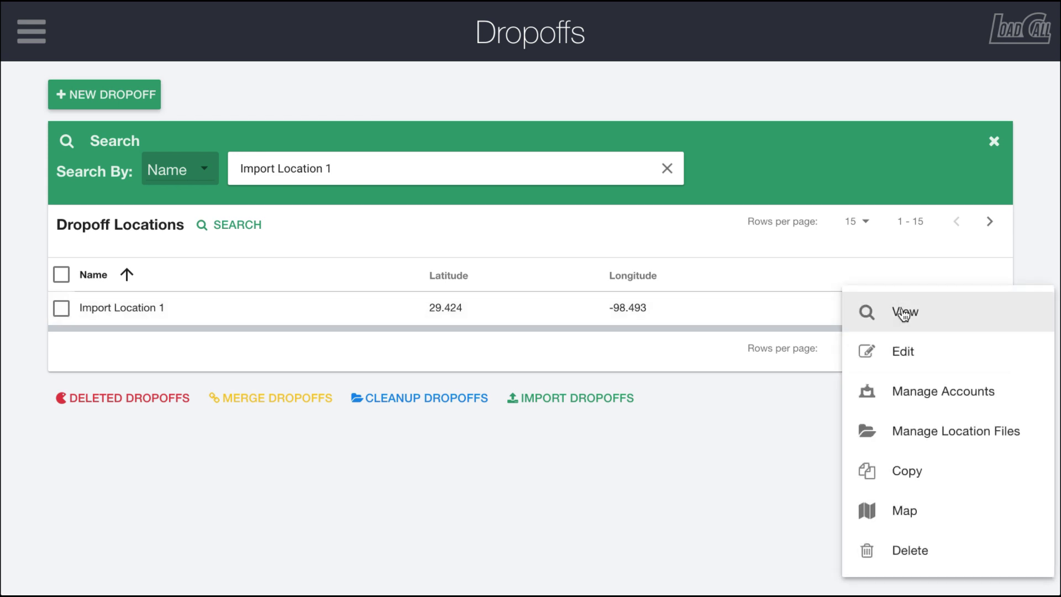
left_click(907, 311)
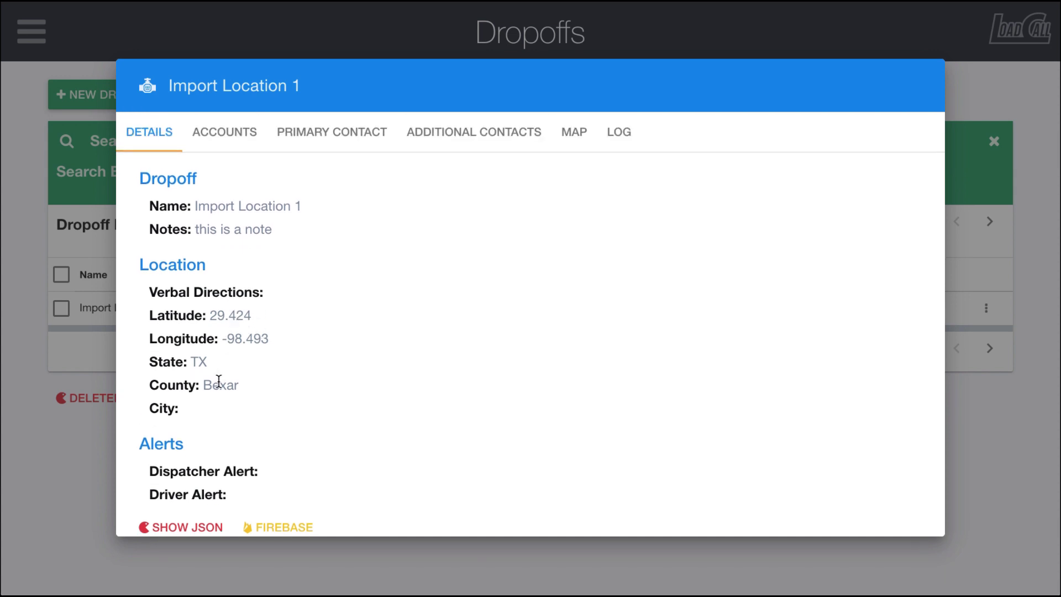
left_click(86, 414)
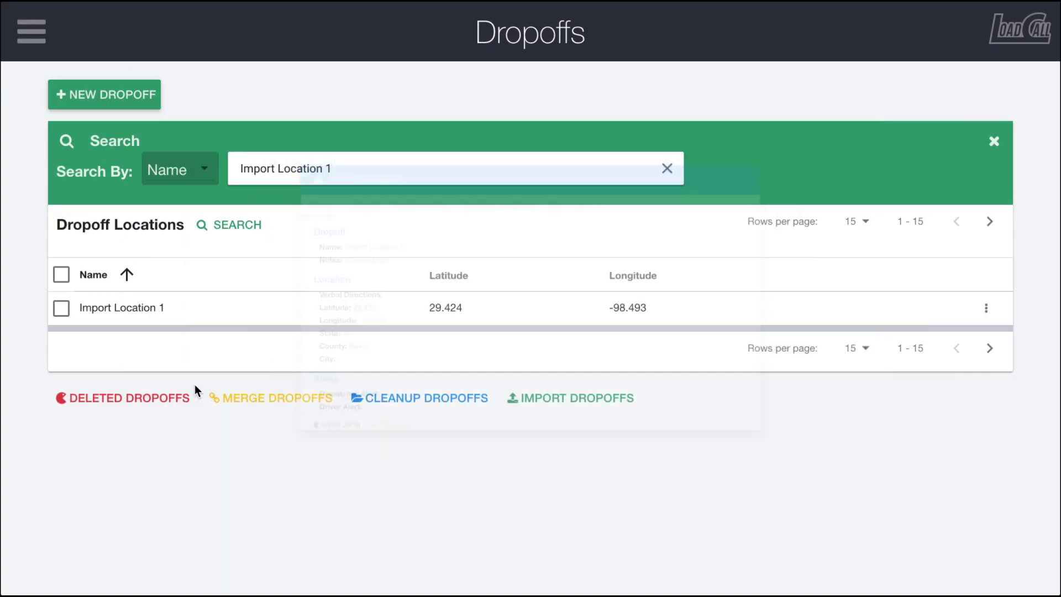
left_click(987, 308)
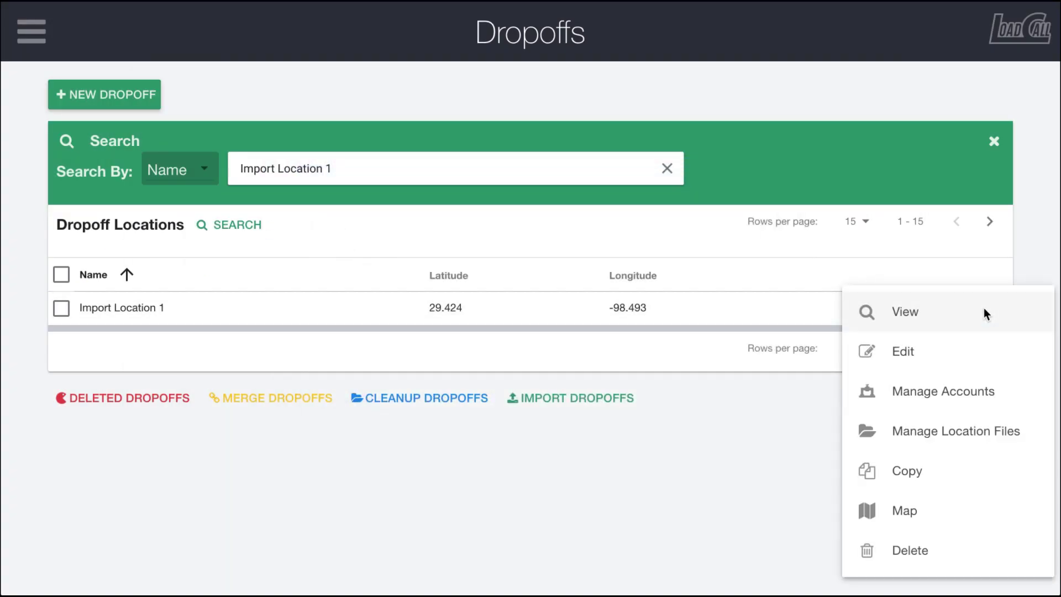
left_click(935, 357)
scroll(201, 265, "down", 15)
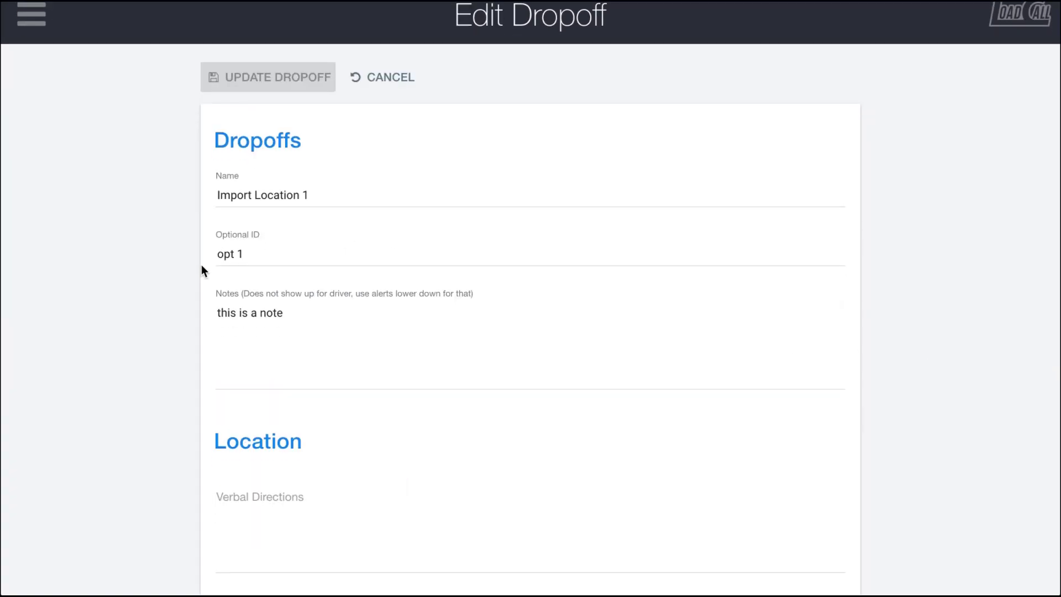
scroll(201, 264, "up", 15)
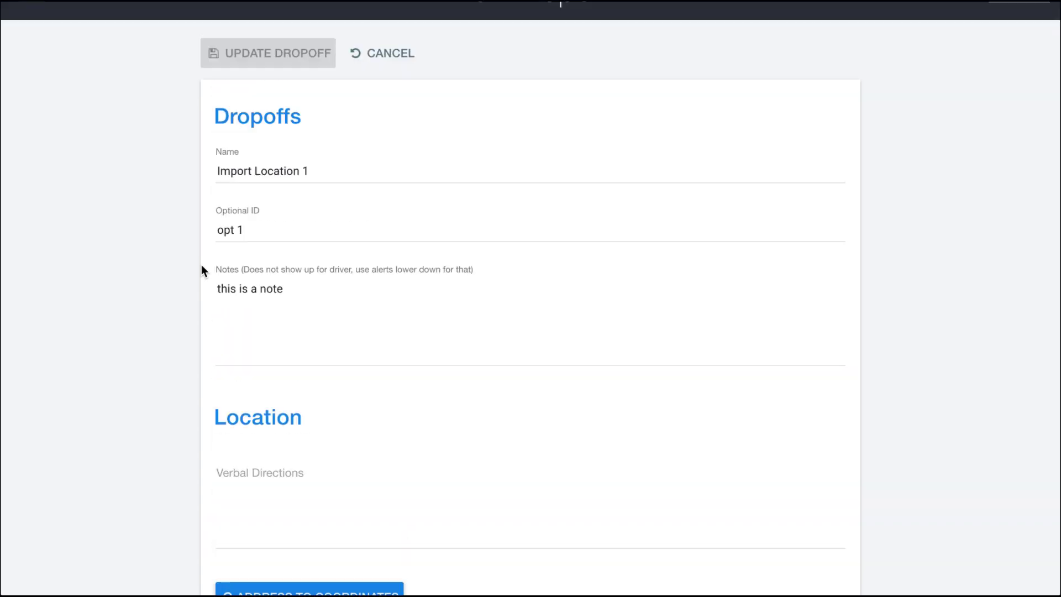
left_click(372, 96)
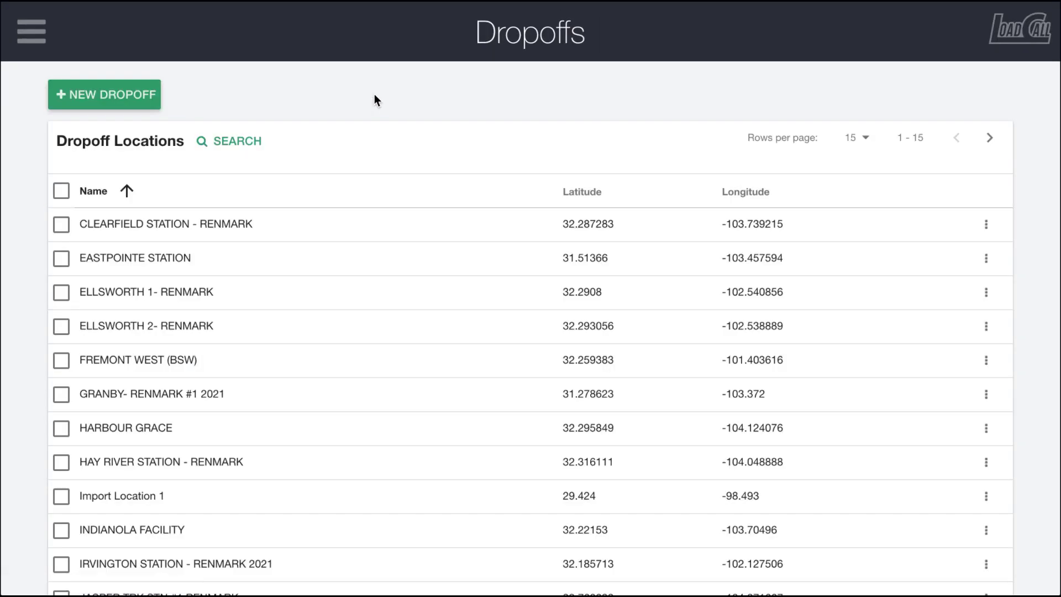